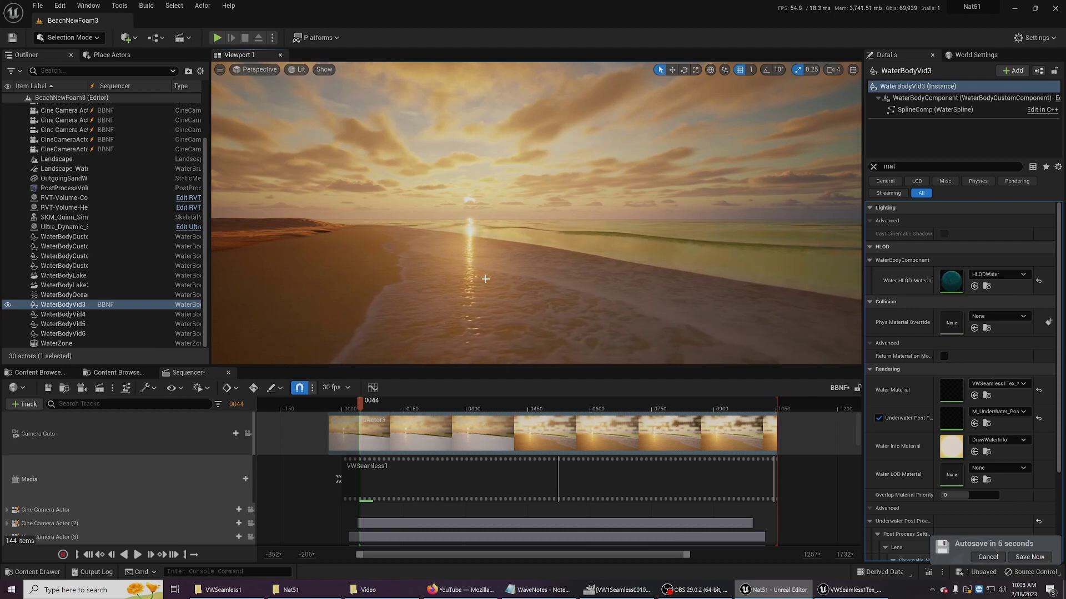
Step: Select the WaterBodyVid6 water body along the shore and play the level sequence, pausing it around frame 311
click(493, 245)
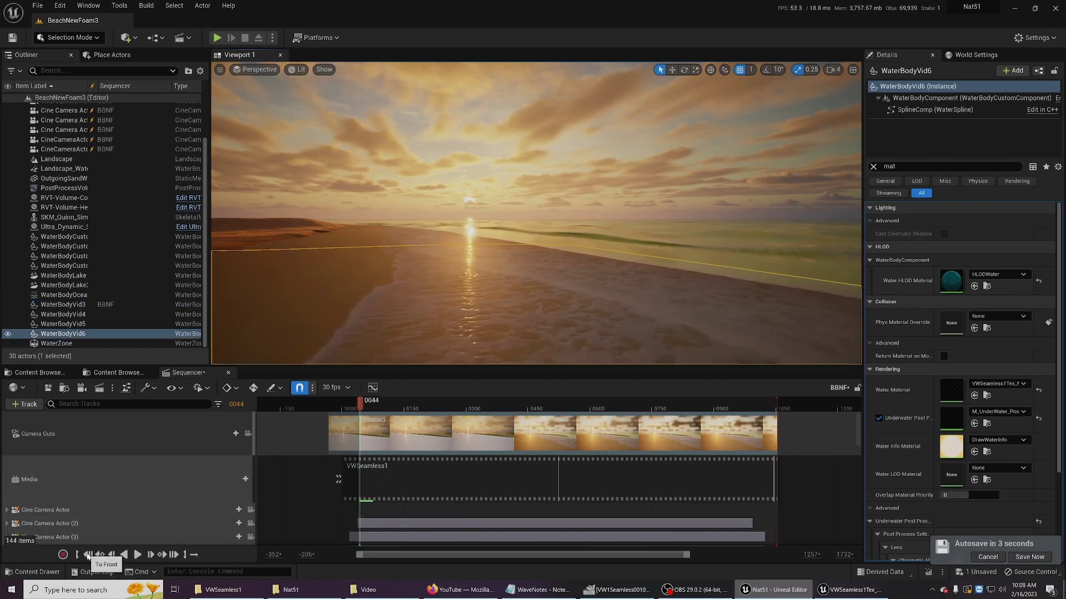
click(138, 554)
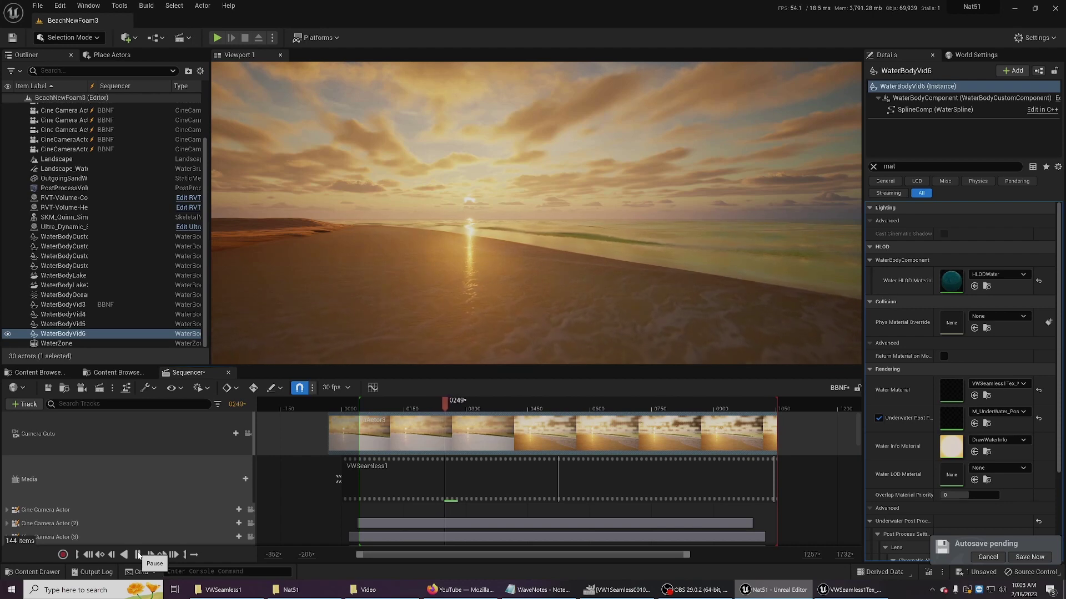
click(138, 556)
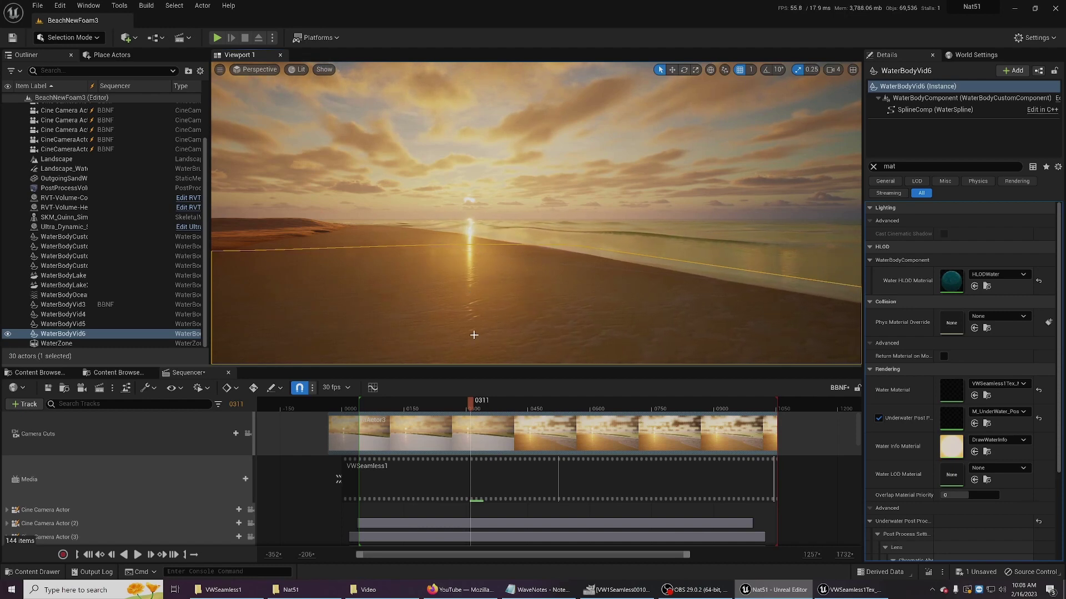
Step: Inspect the video waves on the beach from several viewpoints at sequence frames 99 and 247
drag(477, 404, 383, 417)
right_drag(441, 298, 503, 280)
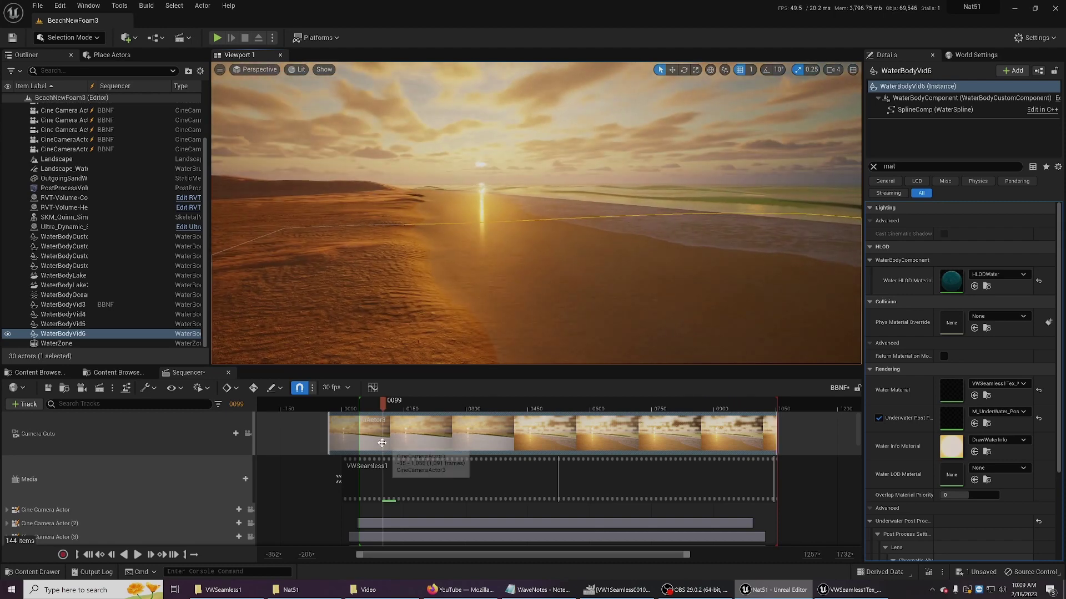
drag(384, 402, 446, 406)
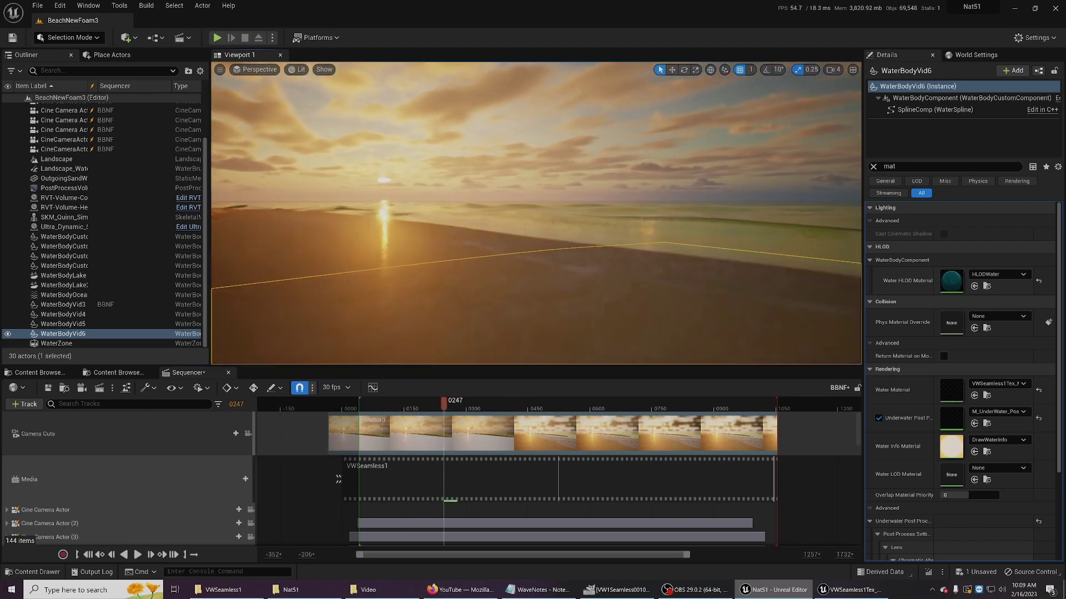
right_drag(536, 233, 488, 238)
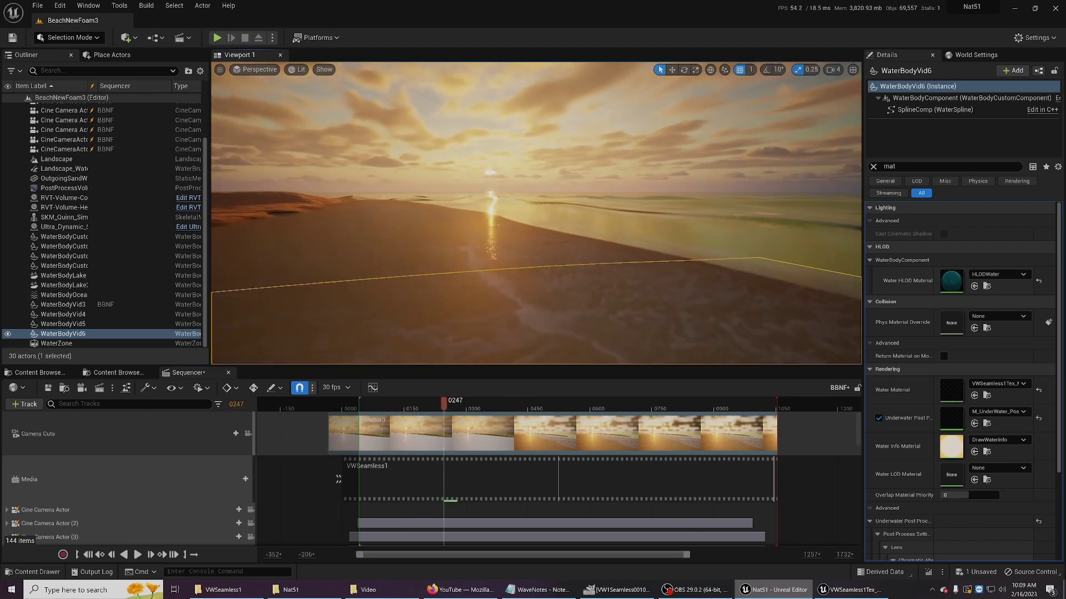
key(w)
right_drag(544, 290, 519, 288)
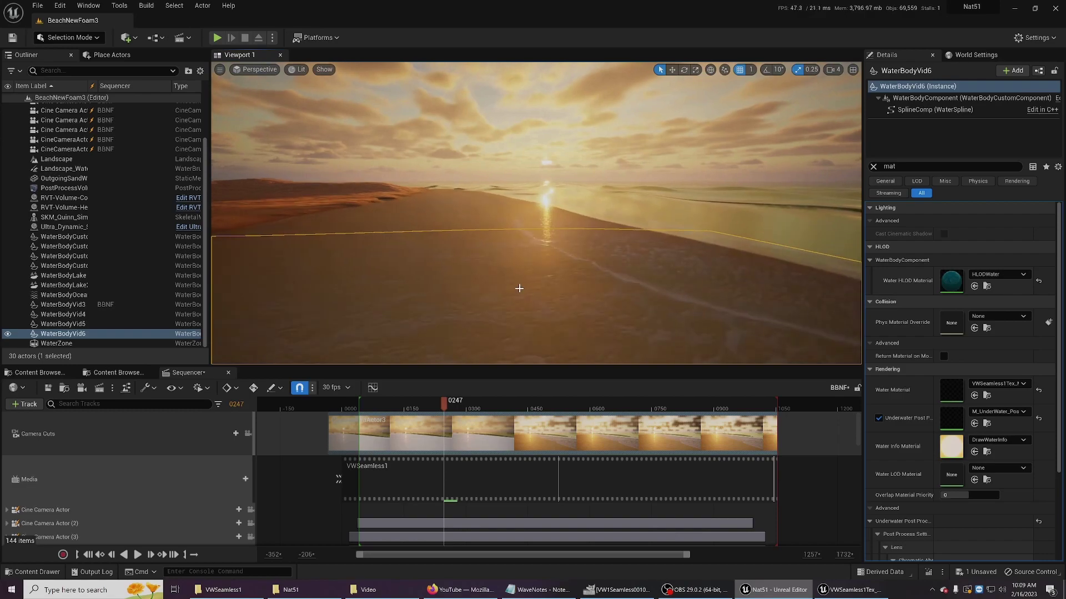
Step: Switch to GIMP to view the transparent wave frame VW1Seamless00108014.exr, and return to Unreal Editor
click(616, 589)
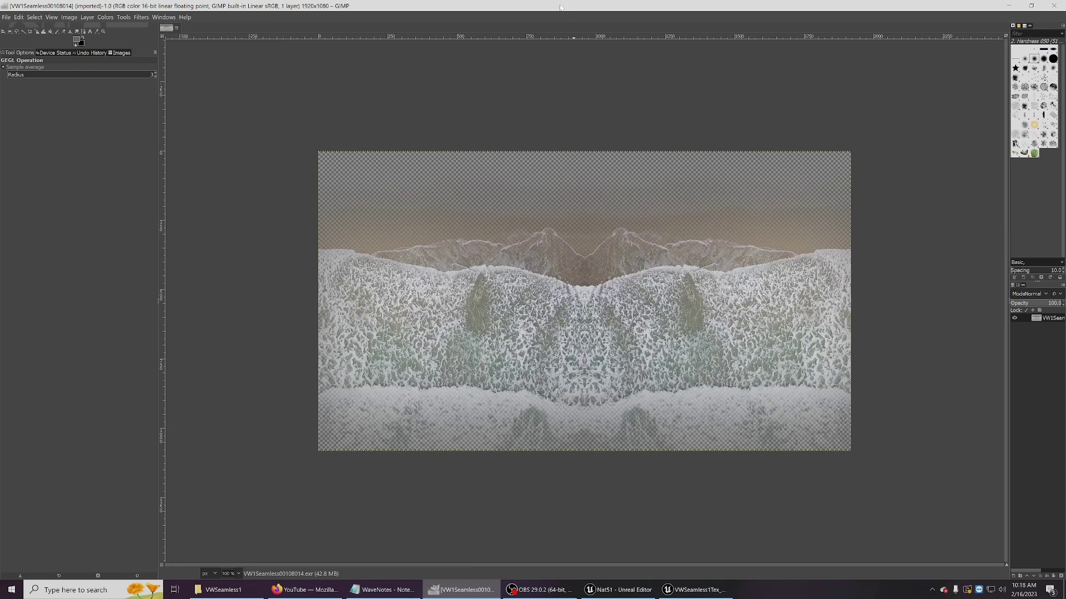
drag(560, 7, 540, 69)
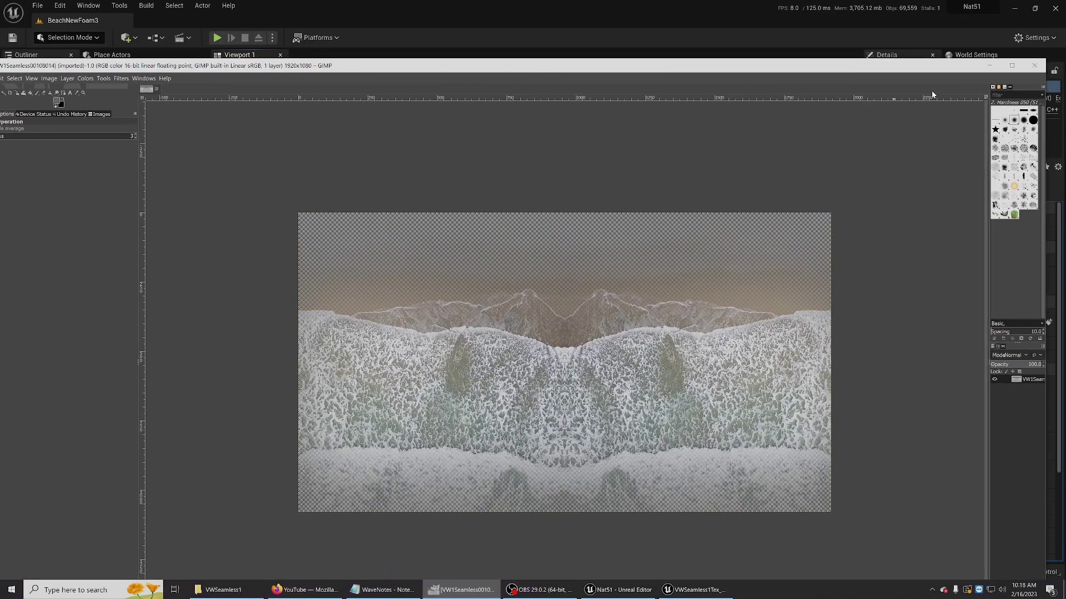
click(988, 65)
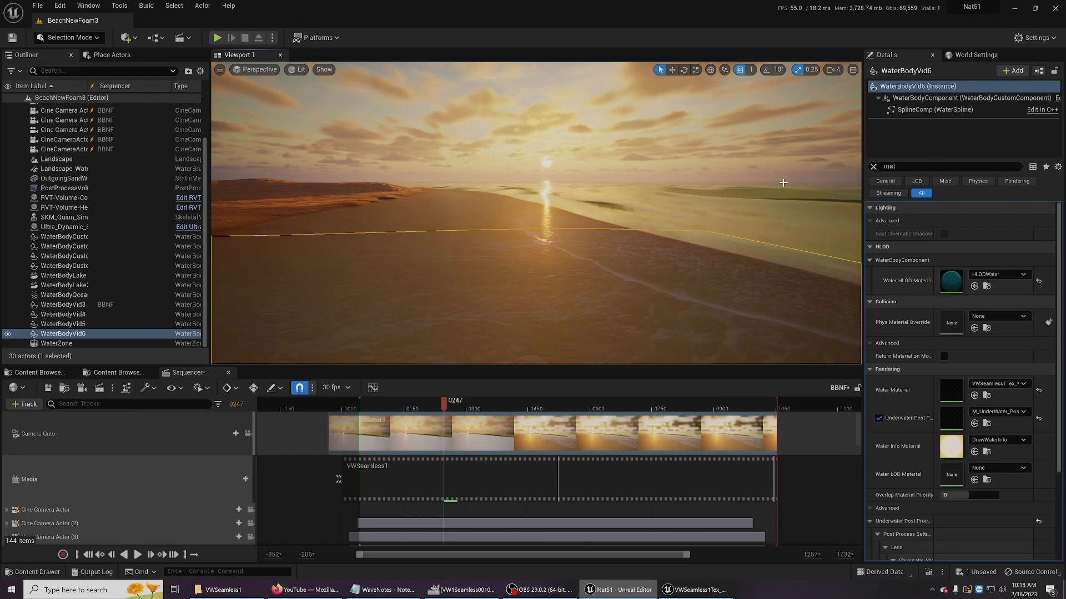
Step: Move the sequence to frame 206 and open WaterBodyVid6's water material instance, keeping its window clear of the beach view
mouse_move(594, 236)
right_down()
mouse_move(680, 291)
mouse_move(693, 272)
mouse_move(595, 247)
right_up()
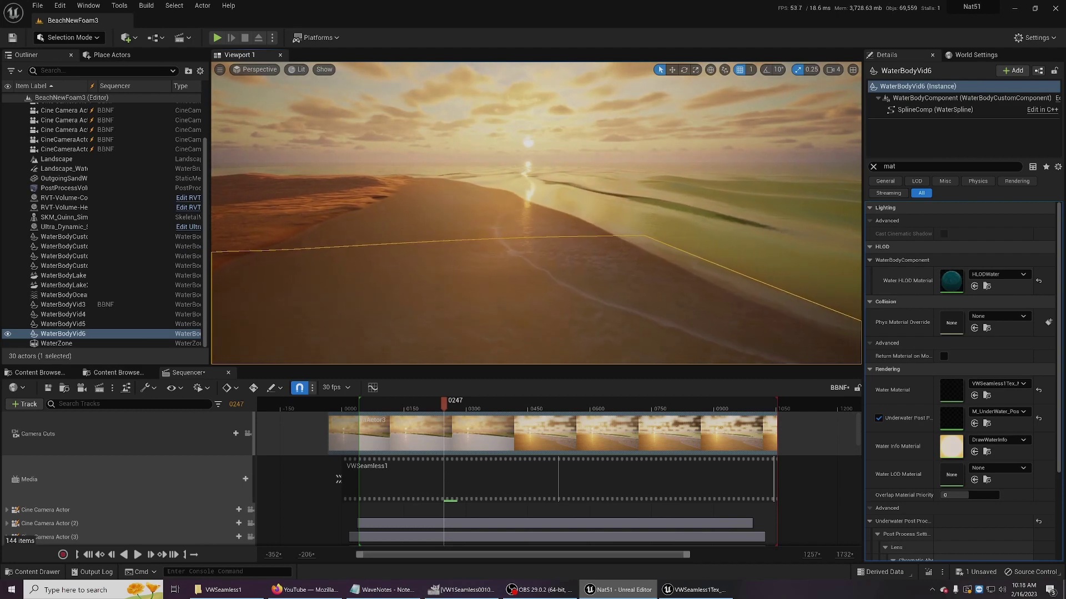
drag(393, 408, 427, 428)
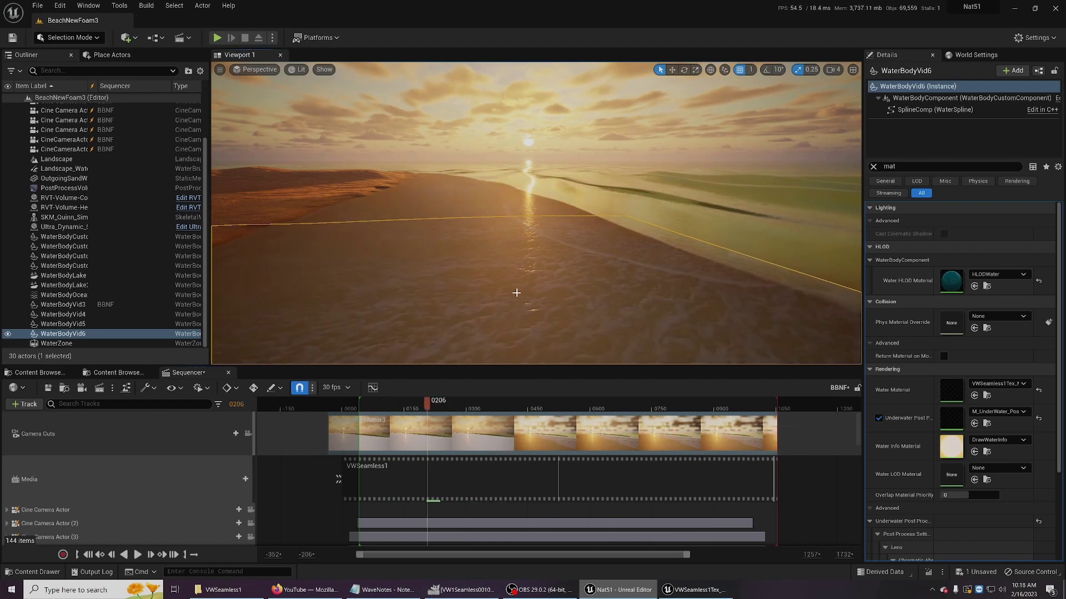
double_click(951, 390)
drag(515, 197, 540, 341)
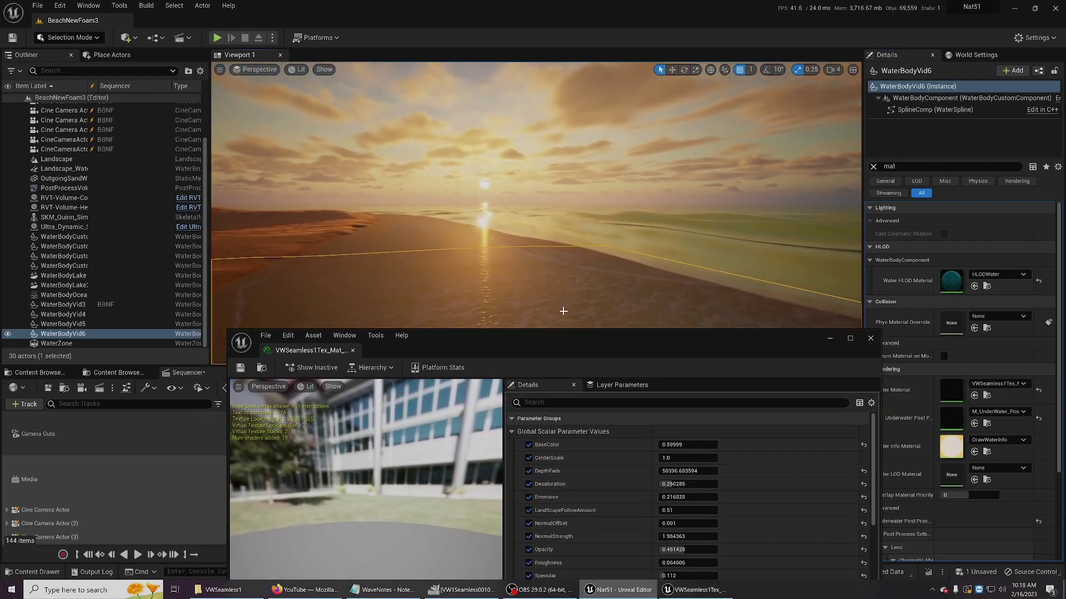
Step: Review the material instance's scalar parameters and set Desaturation to about 0.297
scroll(611, 500, down, 2)
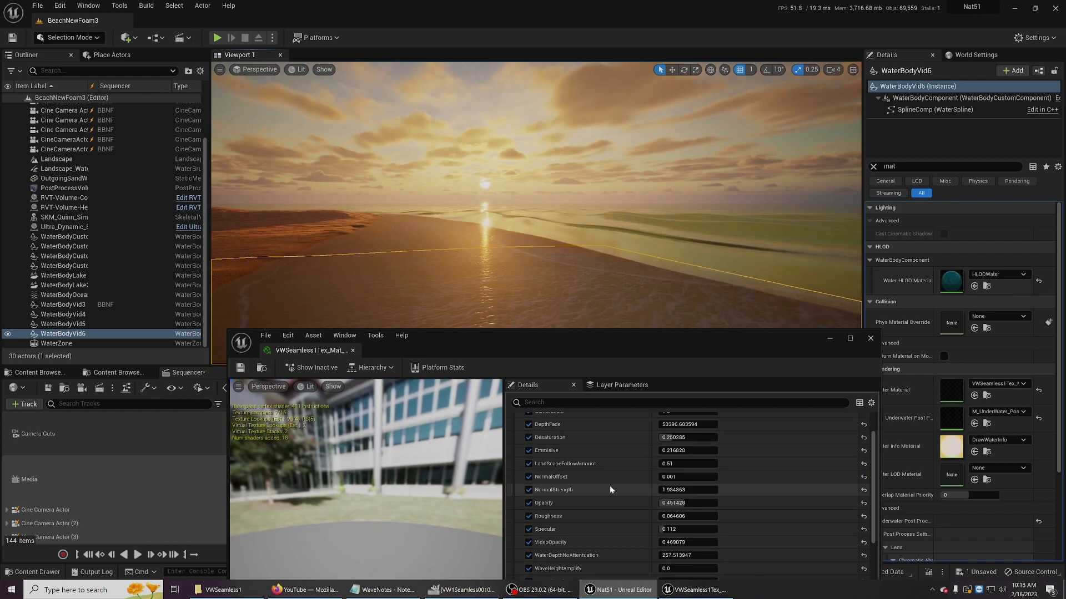
scroll(609, 485, down, 3)
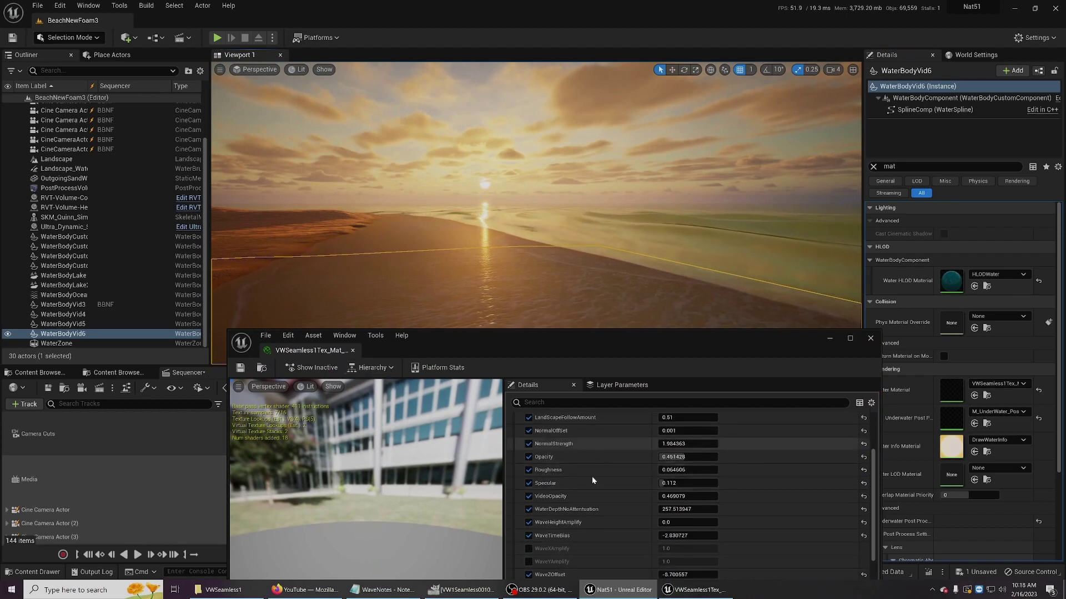
scroll(590, 485, up, 5)
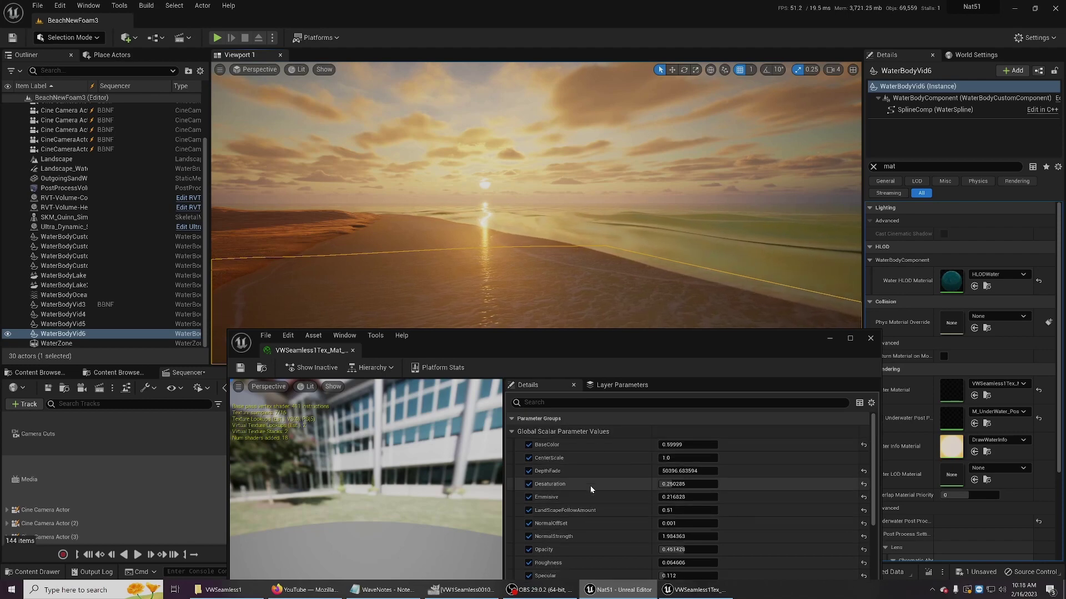
scroll(591, 483, up, 1)
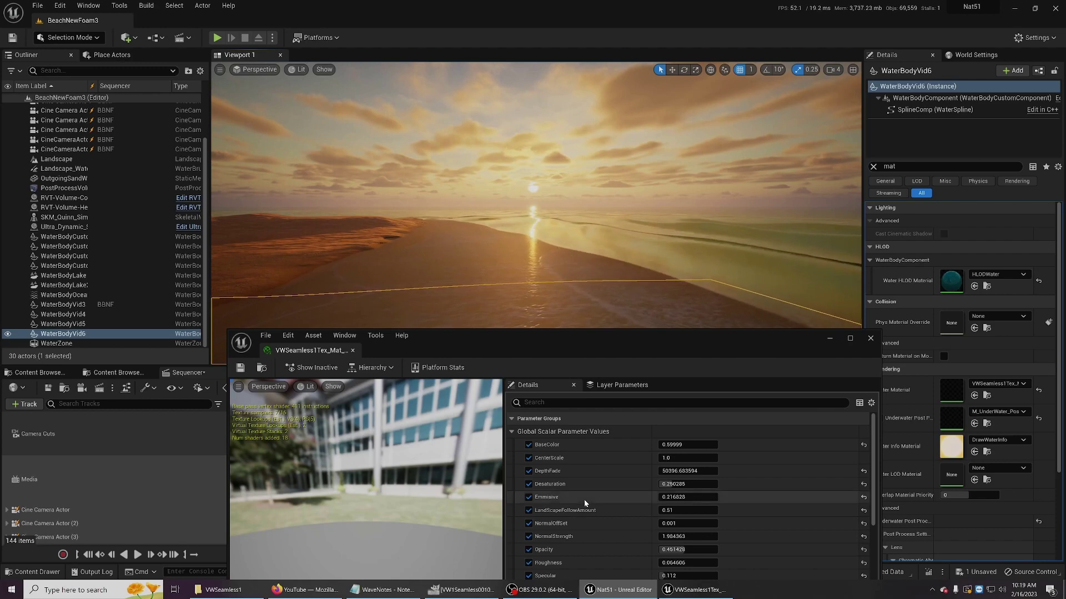
click(673, 485)
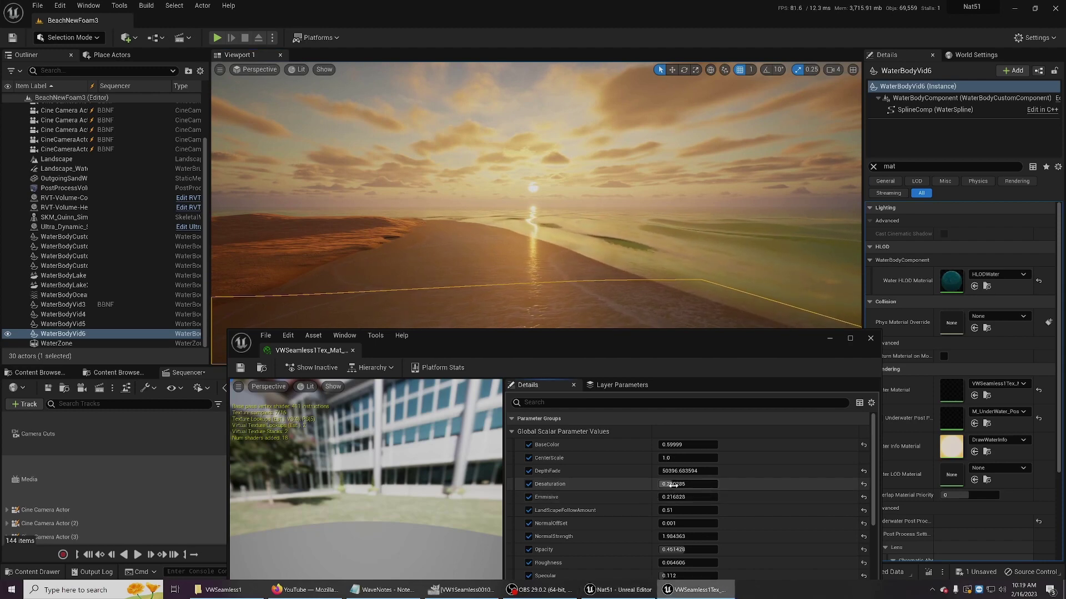
text(0)
key(Return)
drag(661, 484, 710, 484)
scroll(624, 500, down, 2)
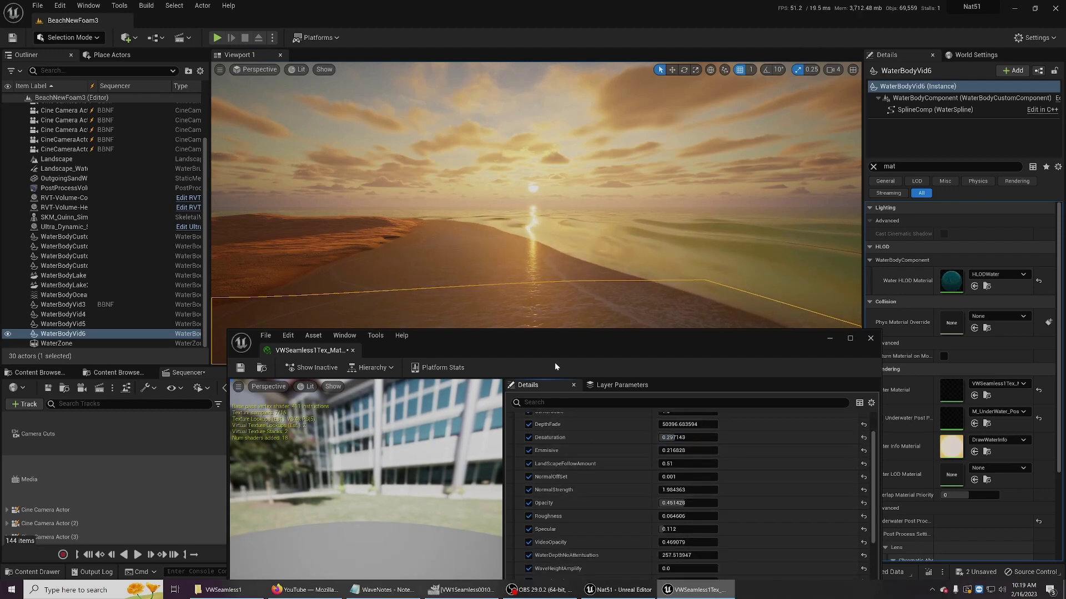
Step: Open the parent material VWSeamless1Tex_Mat and show the custom-water wave nodes, including the WaterBodyIndex parameter, in its graph
click(389, 367)
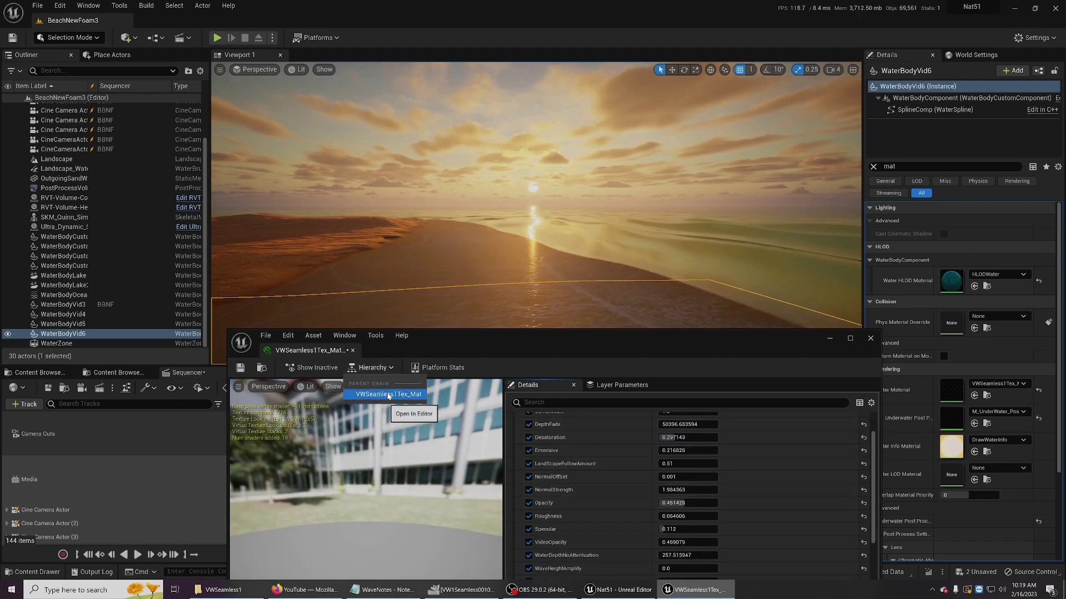
click(388, 395)
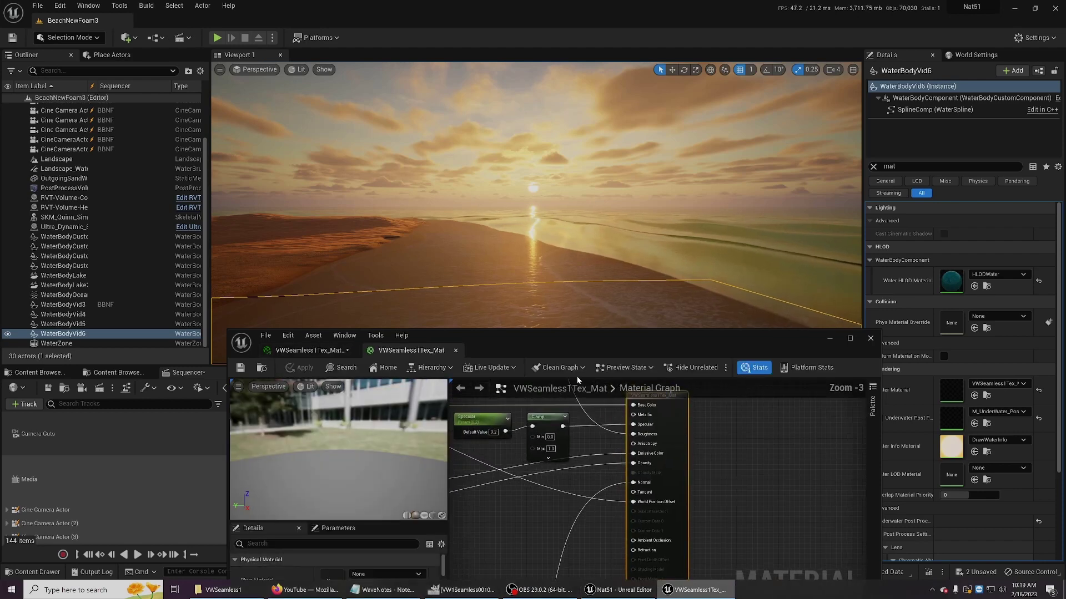
scroll(602, 278, down, 7)
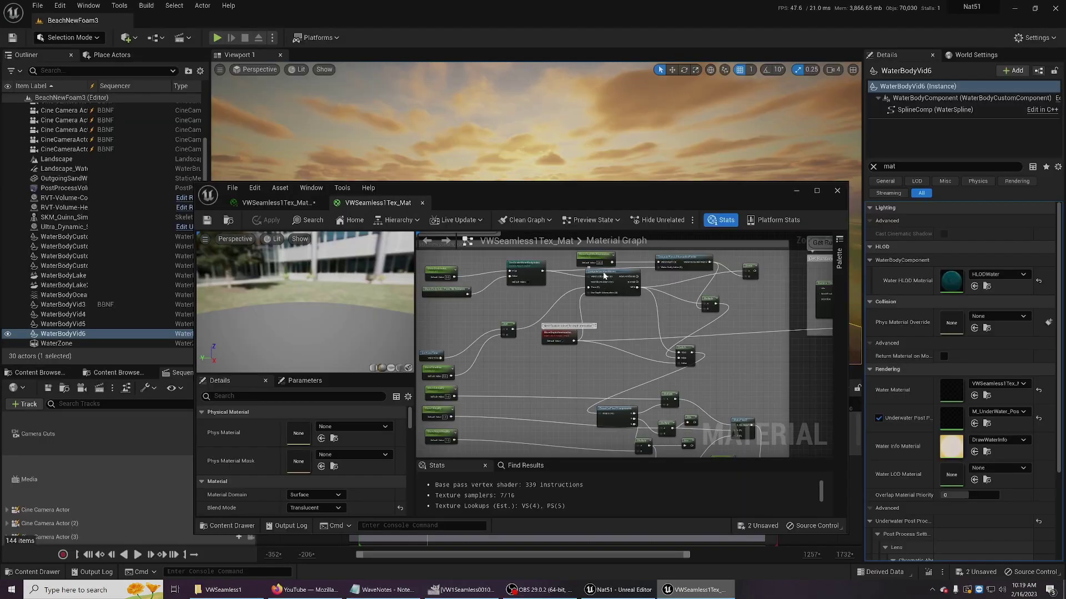
mouse_move(603, 273)
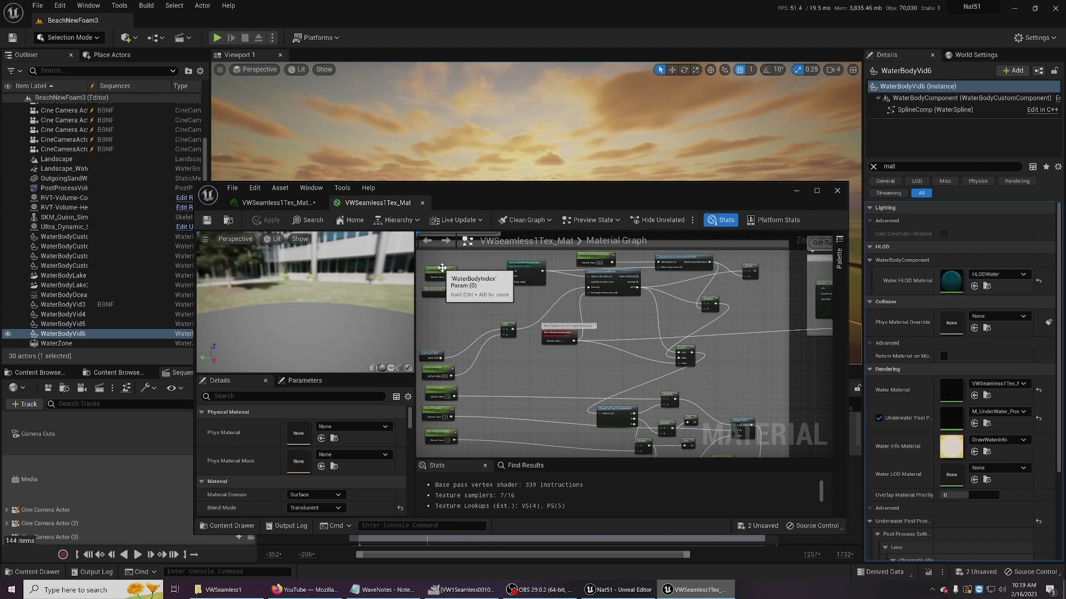
mouse_move(443, 268)
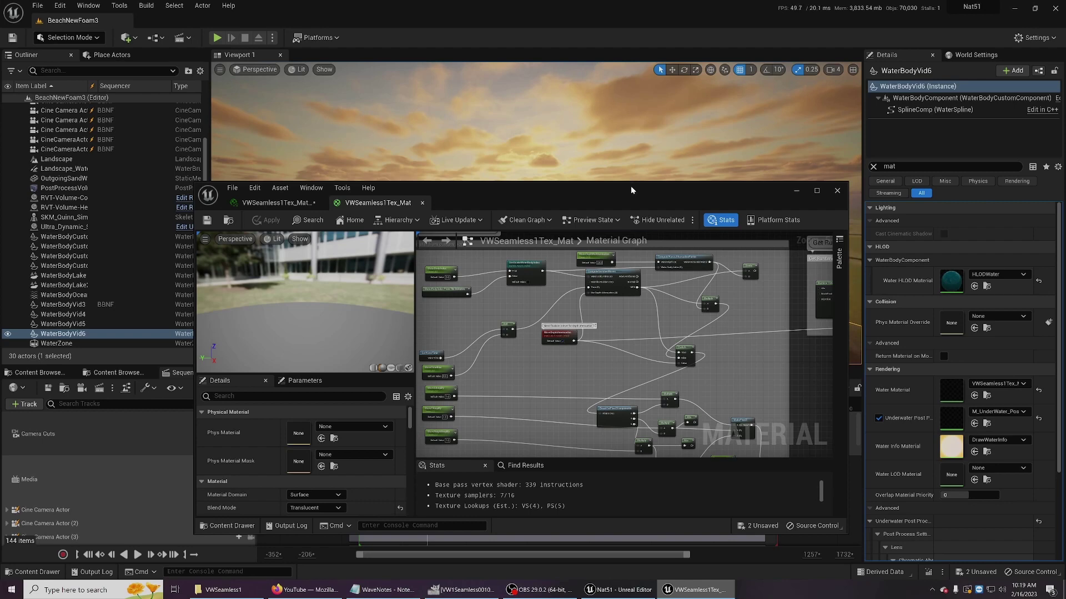
Step: Uncover the level viewport and examine the foam and waves along the shoreline up close
drag(630, 185, 612, 373)
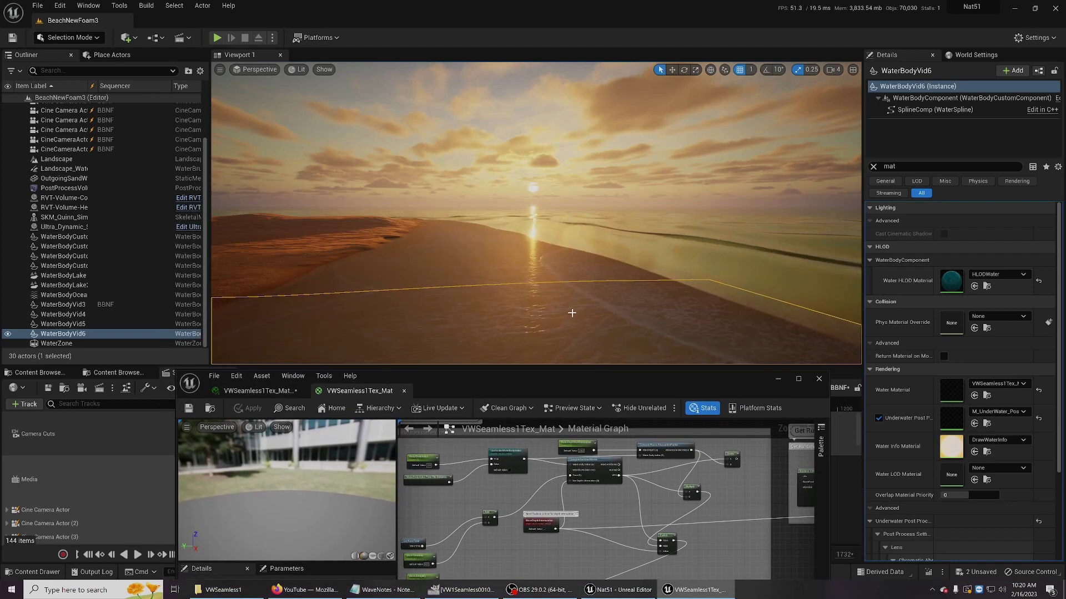
right_drag(576, 312, 527, 356)
mouse_move(558, 302)
right_down()
mouse_move(622, 278)
mouse_move(557, 280)
right_up()
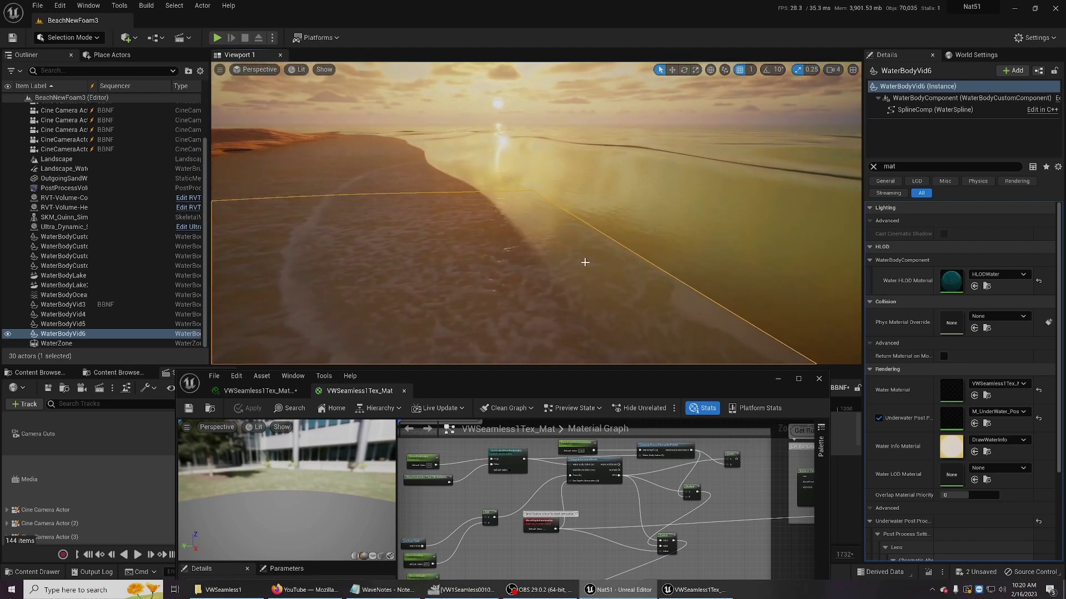
right_drag(545, 244, 545, 245)
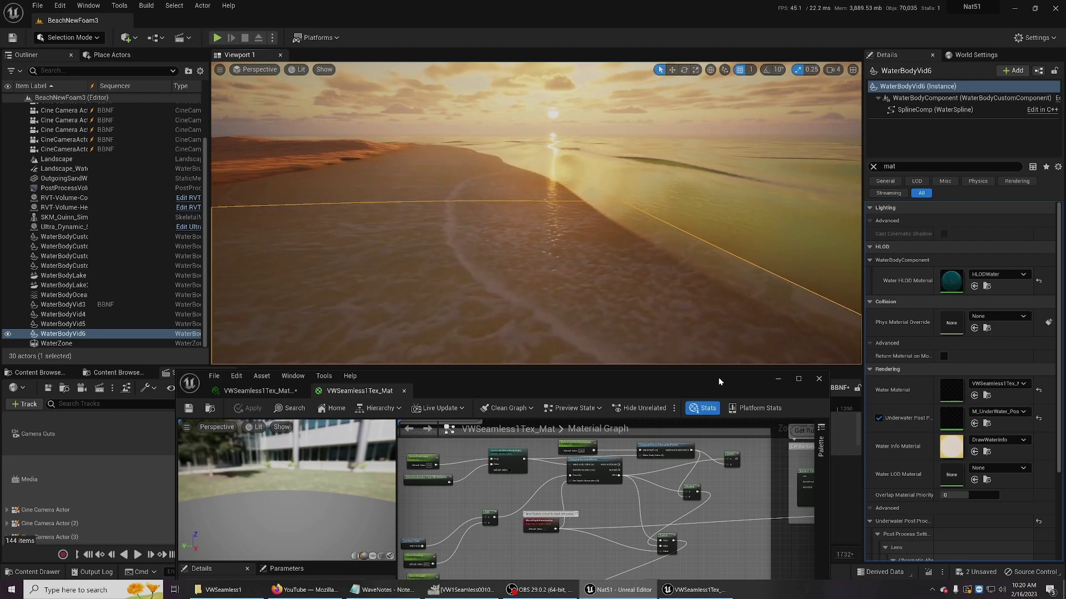
Step: Examine the "Gerster from custom water" node group in the enlarged material graph, from its wave parameters to its output switch
drag(735, 385, 764, 265)
scroll(621, 388, down, 2)
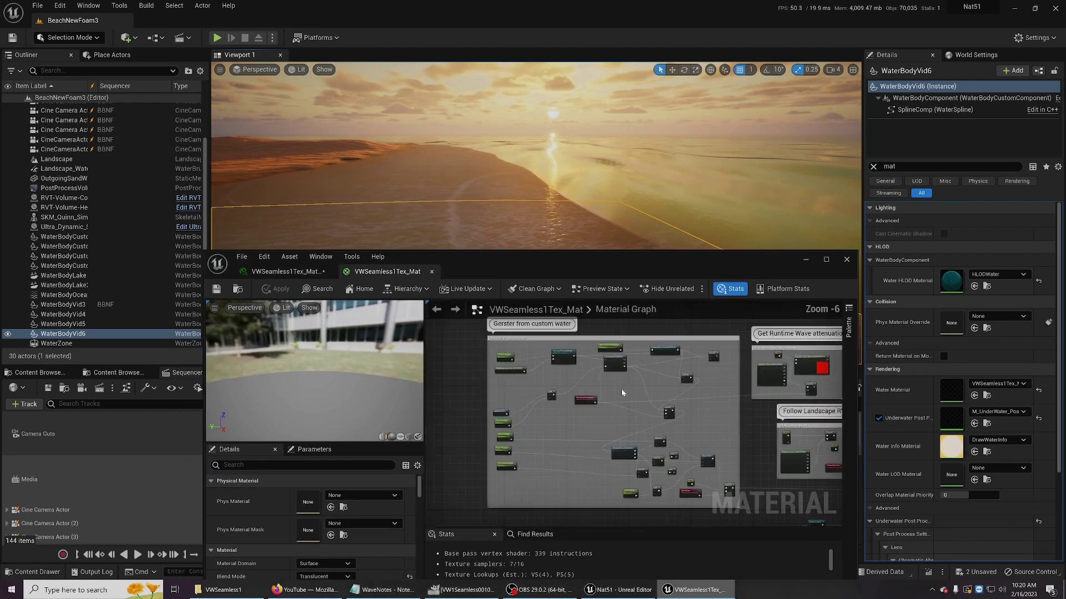
right_drag(621, 388, 598, 334)
scroll(598, 334, up, 1)
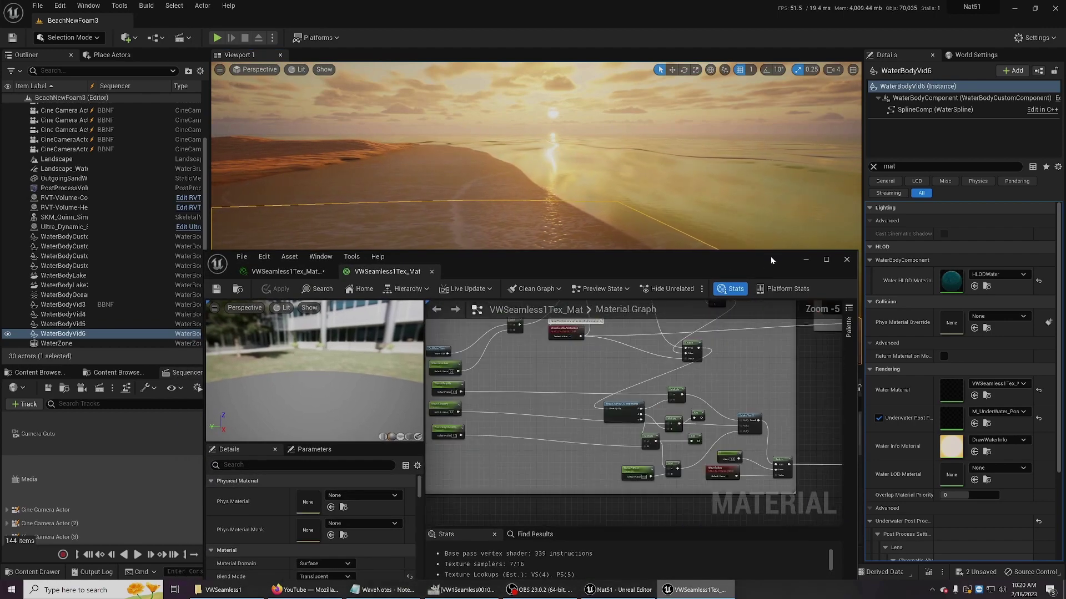
click(825, 259)
right_drag(578, 252, 603, 411)
scroll(605, 381, up, 1)
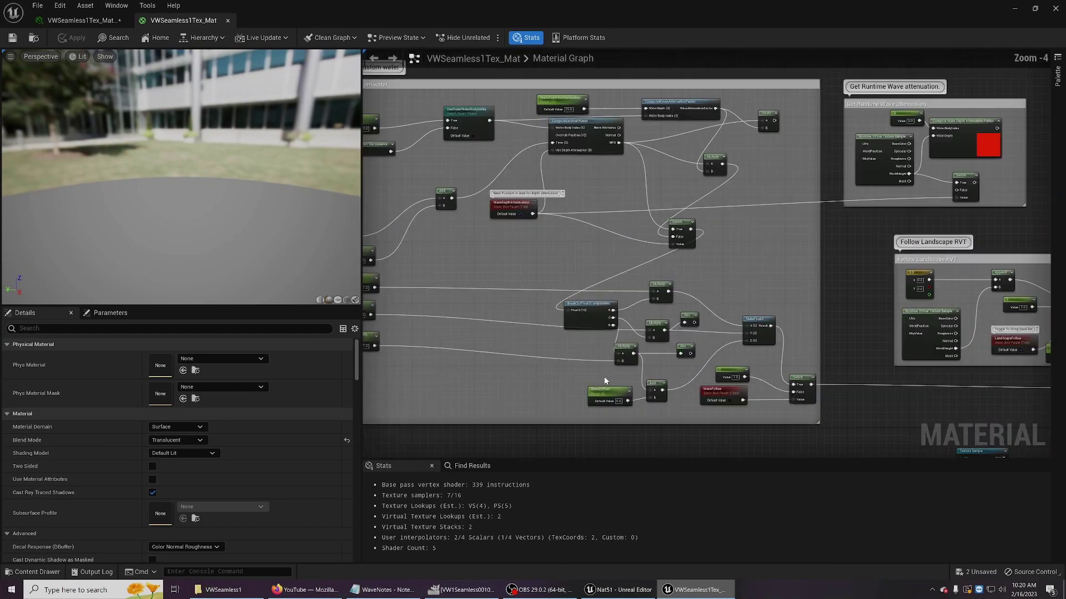
right_drag(575, 328, 640, 365)
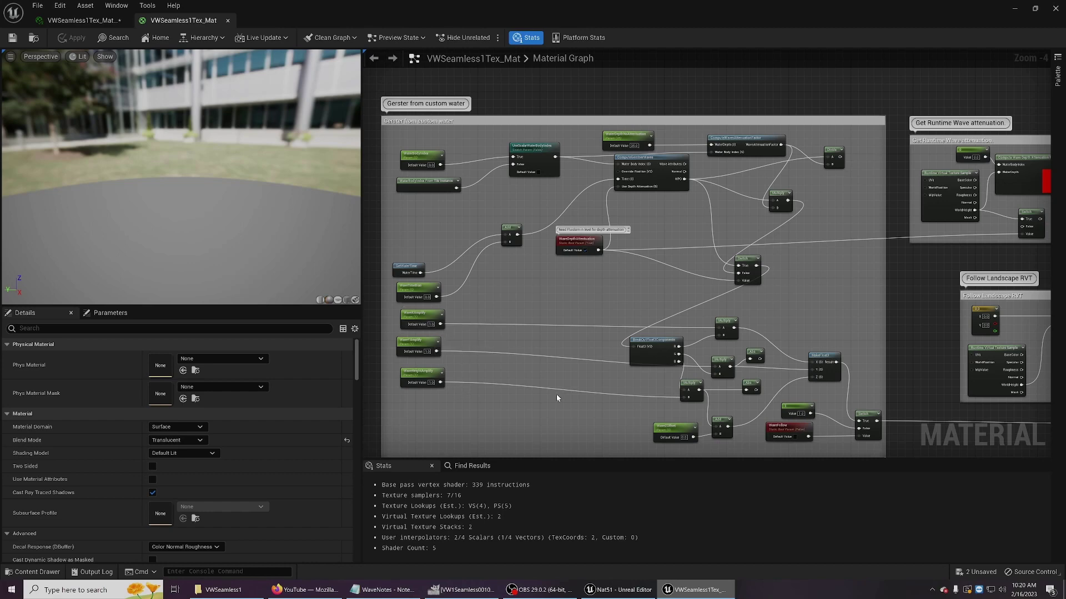
right_drag(591, 413, 498, 403)
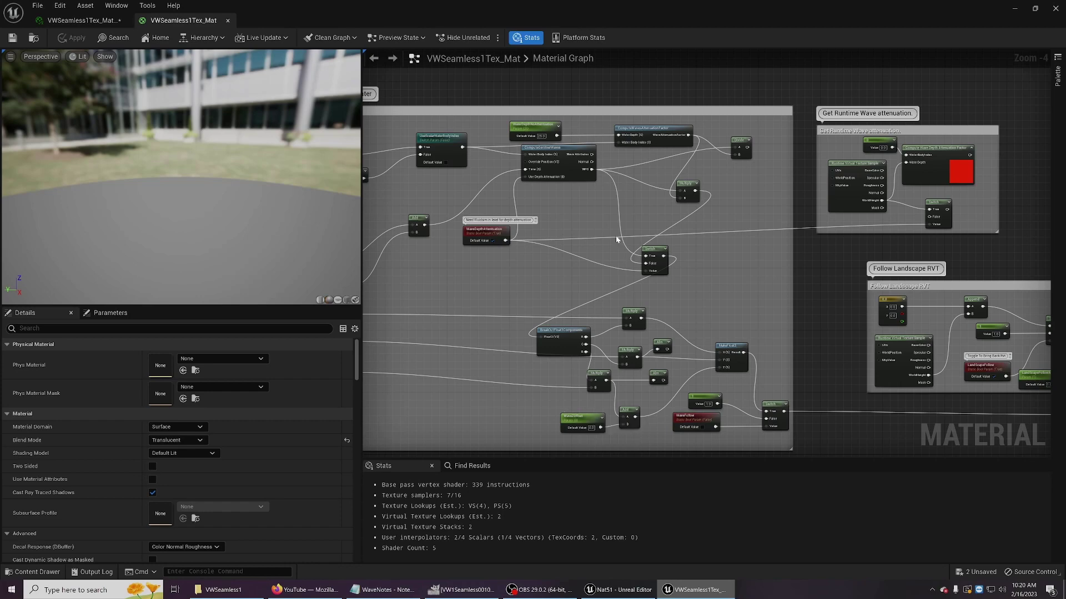
Step: Check the water over the sand in the level viewport, and return to the full-size material graph
drag(623, 4, 588, 369)
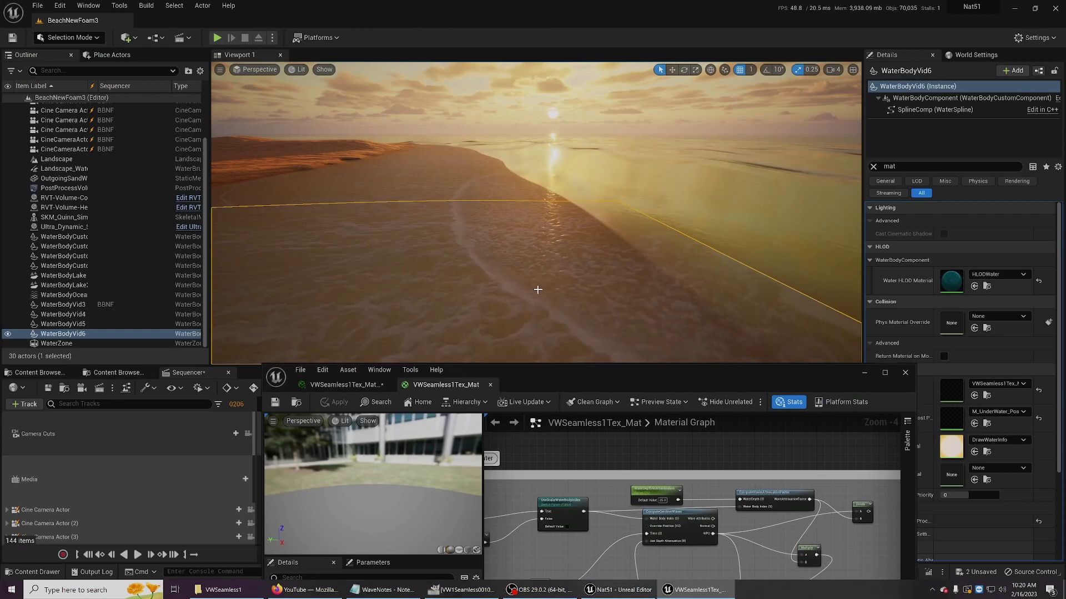
right_drag(537, 288, 453, 291)
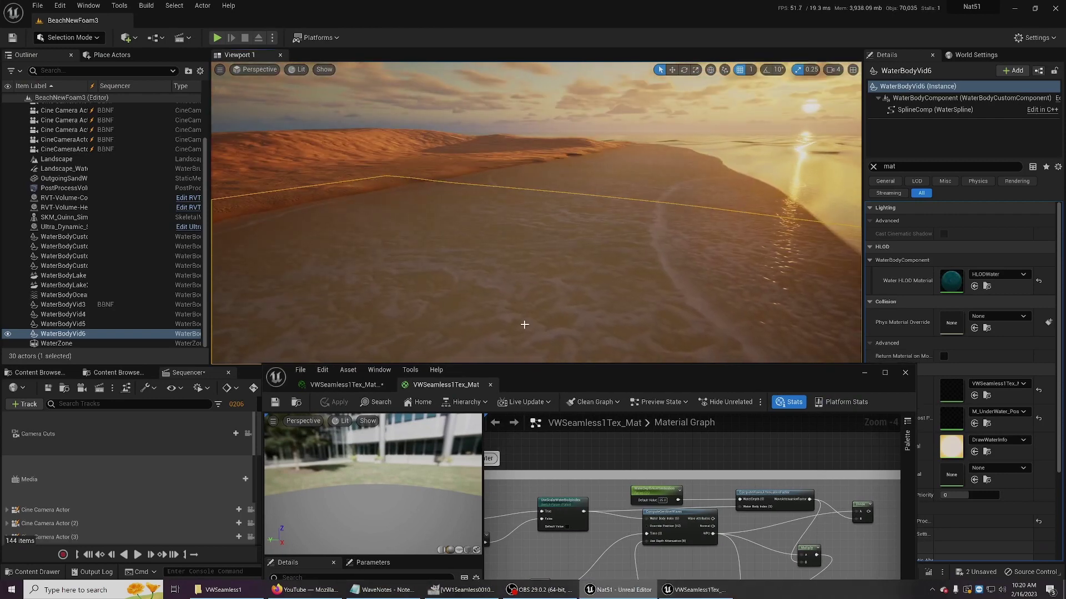
click(884, 373)
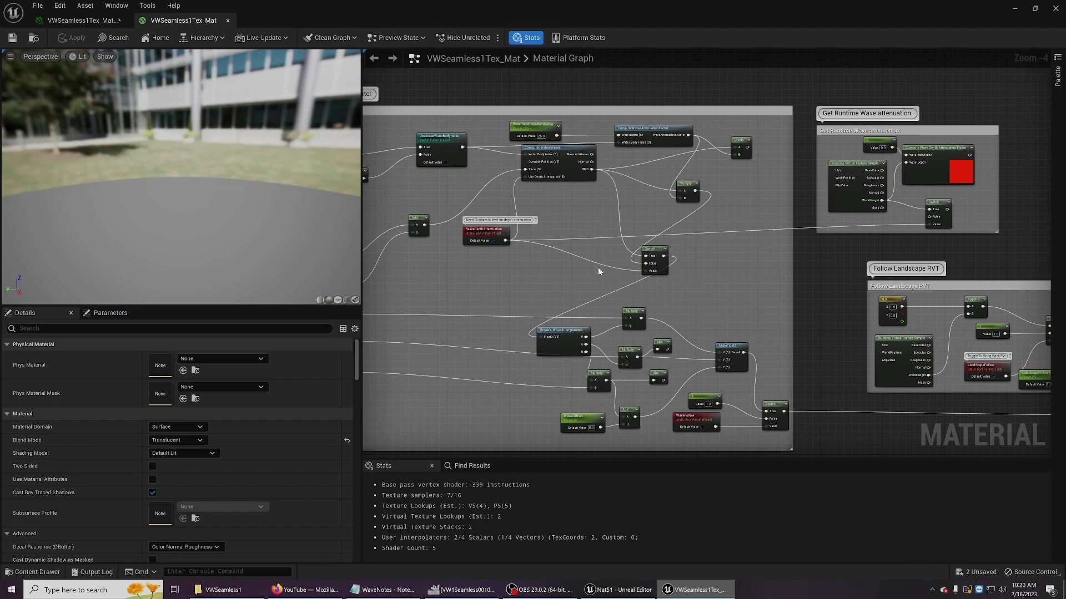
Step: Show the Follow Landscape RVT node group in the material graph, and uncover the level viewport to view the water along the beach
right_drag(622, 262, 75, 132)
scroll(751, 265, up, 1)
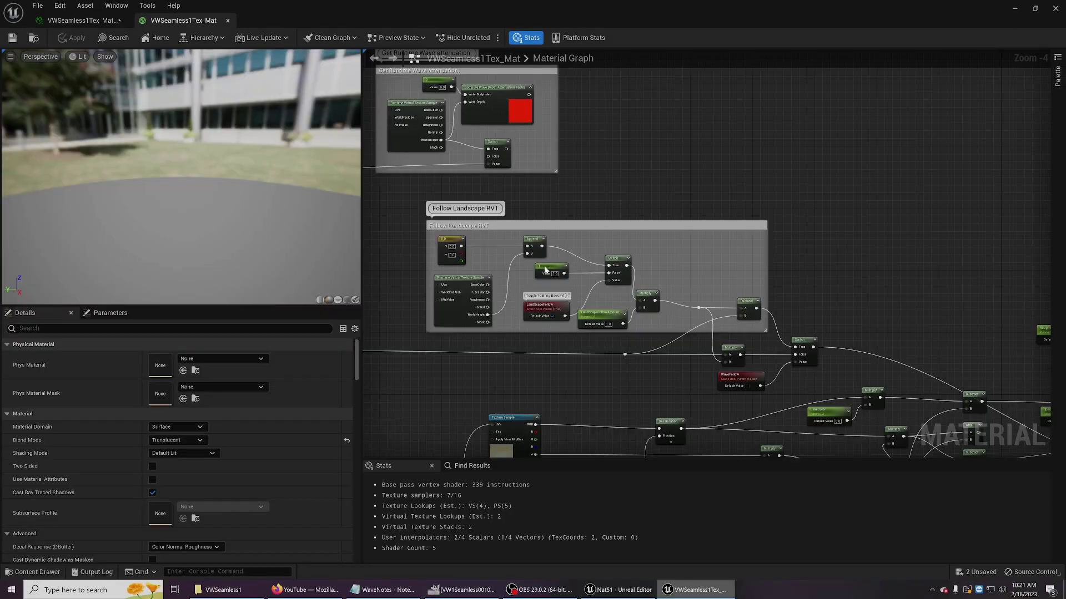
drag(579, 3, 532, 367)
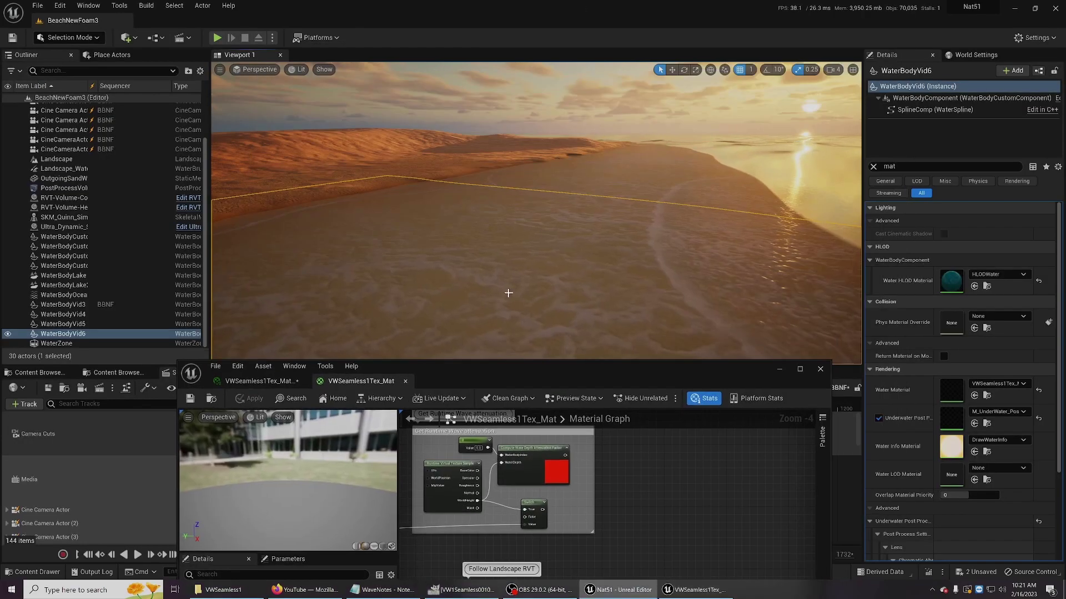
right_drag(514, 283, 514, 288)
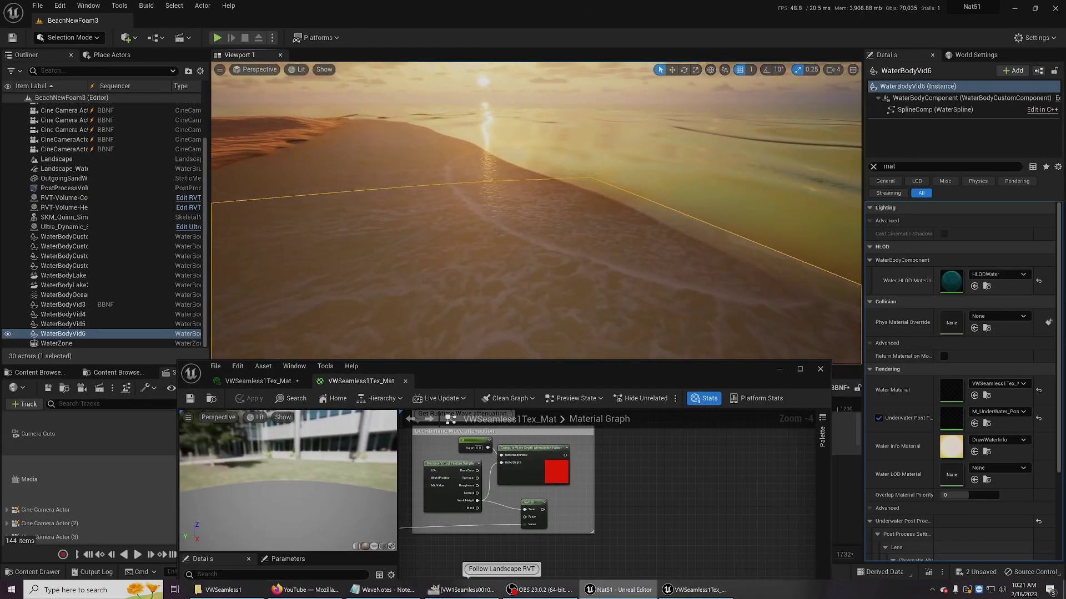
Step: Filter the material instance parameters by "land", override LandScapeFollow and turn it off, and view the effect over the sand
click(258, 381)
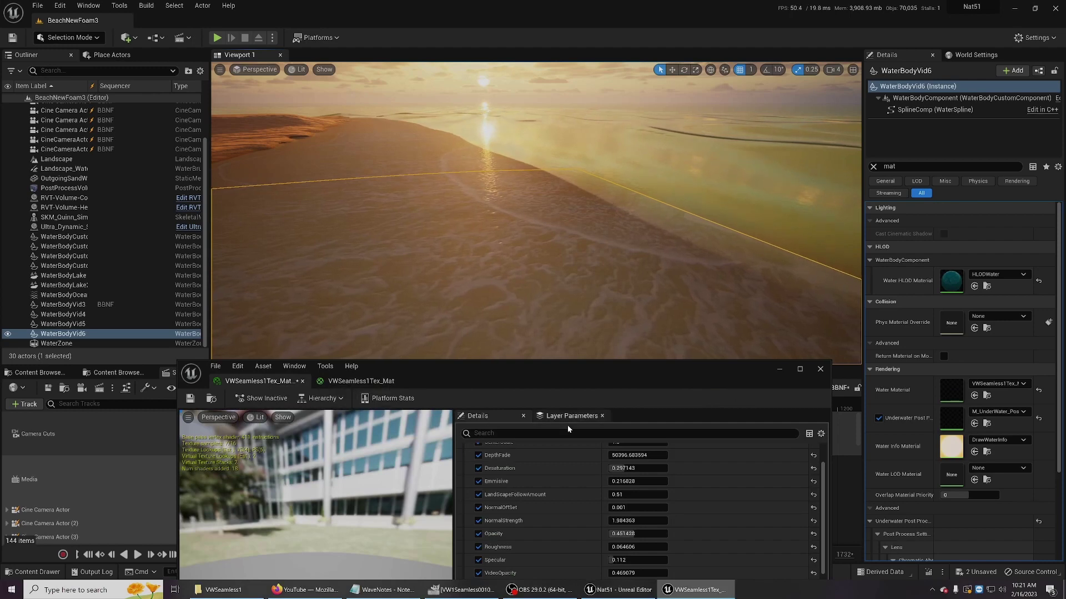
text(land)
click(477, 502)
click(612, 502)
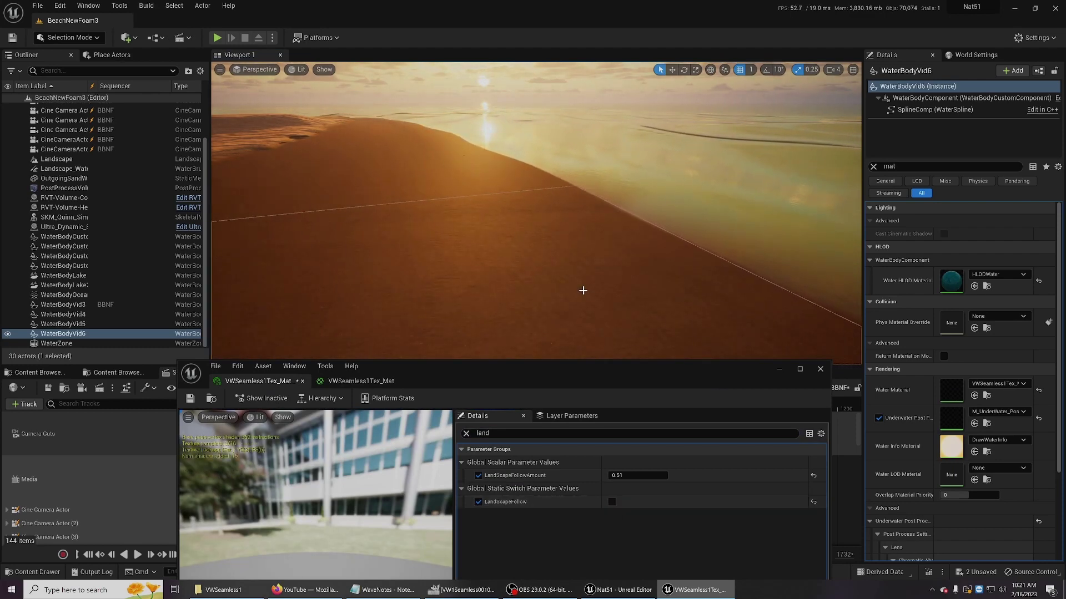
right_drag(583, 290, 530, 183)
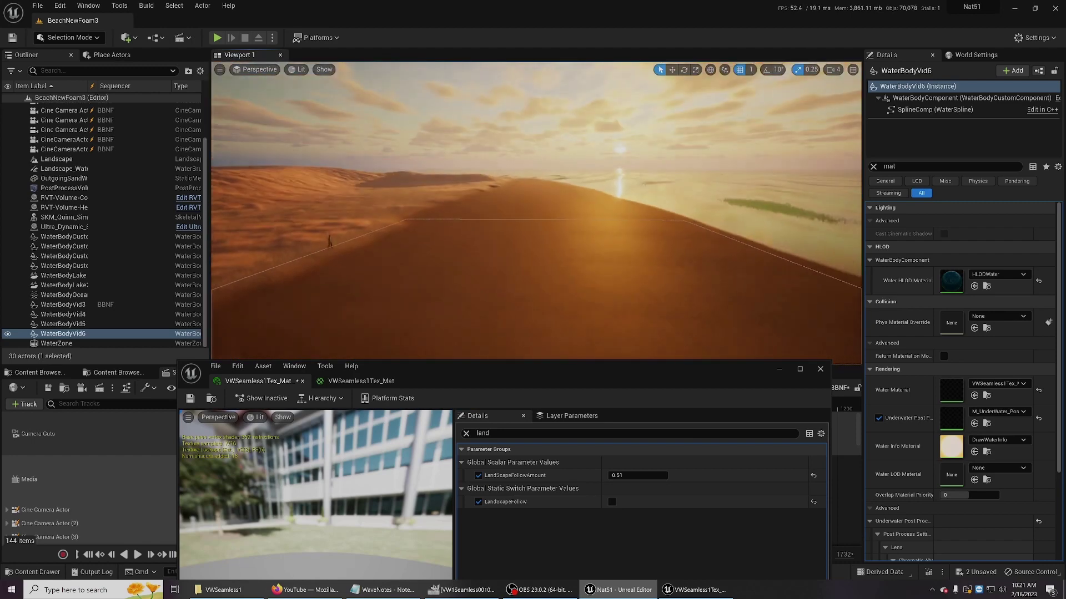
Step: Turn LandScapeFollow back on in the material instance and check how the water covers the beach
click(612, 502)
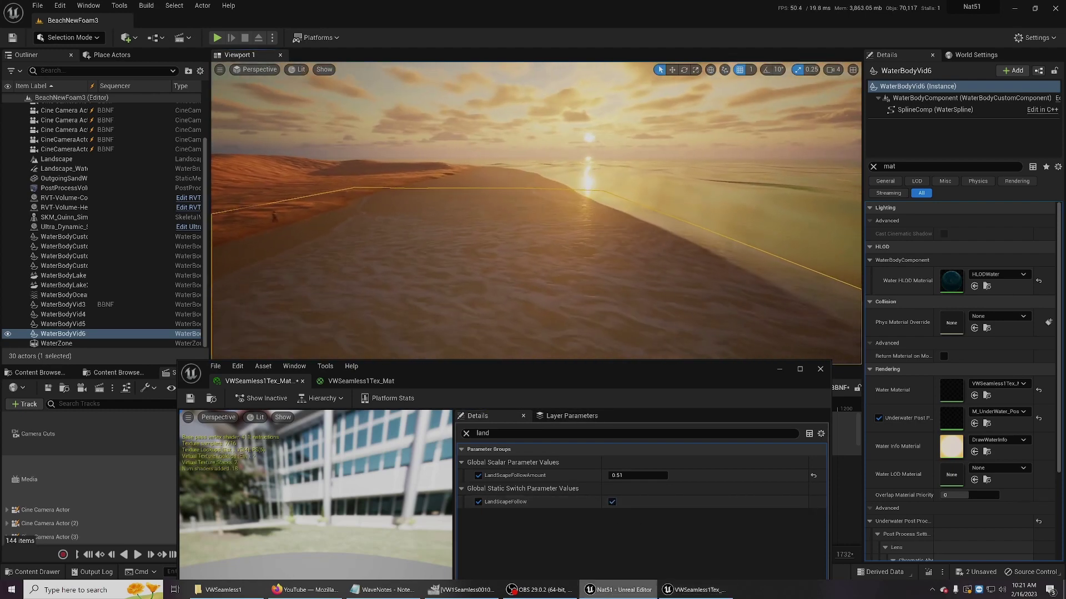
right_drag(670, 259, 563, 246)
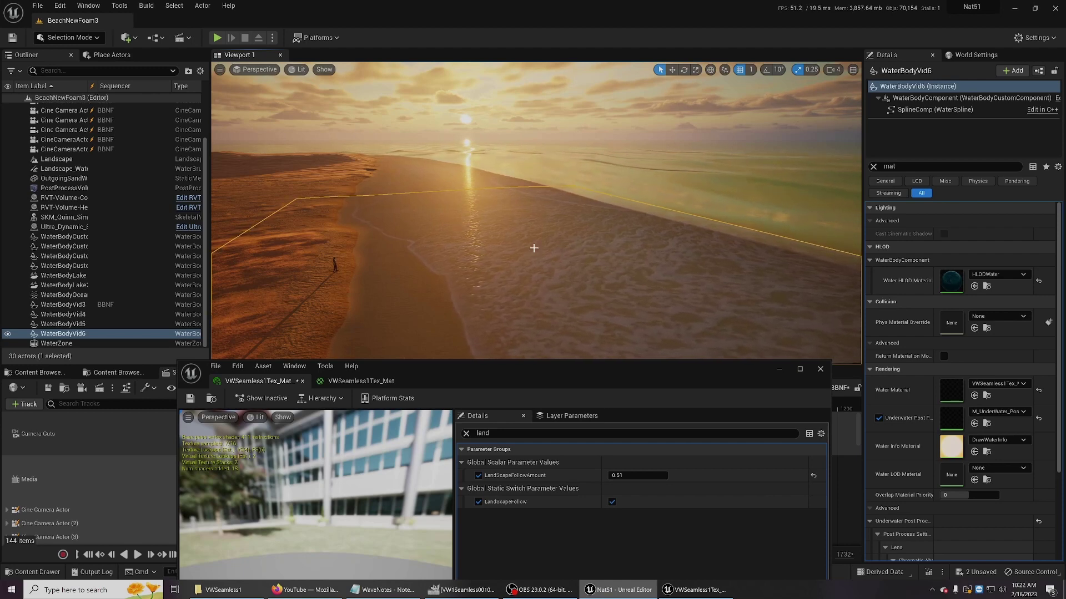
right_drag(533, 248, 472, 241)
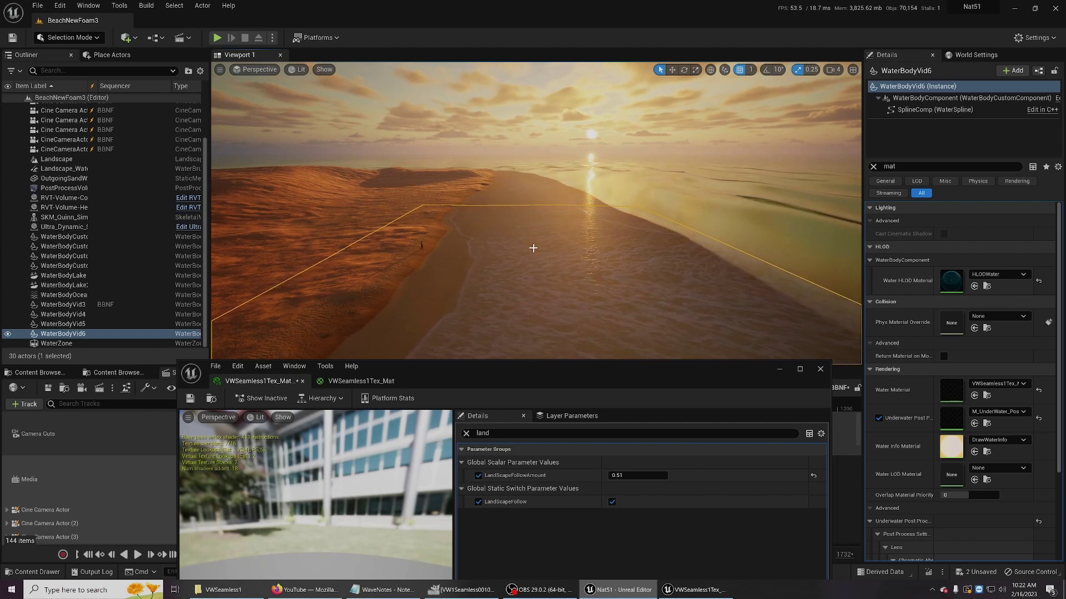
Step: Fly around the selected water body in the level and examine how its foam and waves follow the sloping sand
key(w)
mouse_move(533, 248)
right_down()
mouse_move(558, 264)
mouse_move(550, 272)
mouse_move(518, 260)
right_up()
key(w)
key(w)
key(d)
key(w)
key(s)
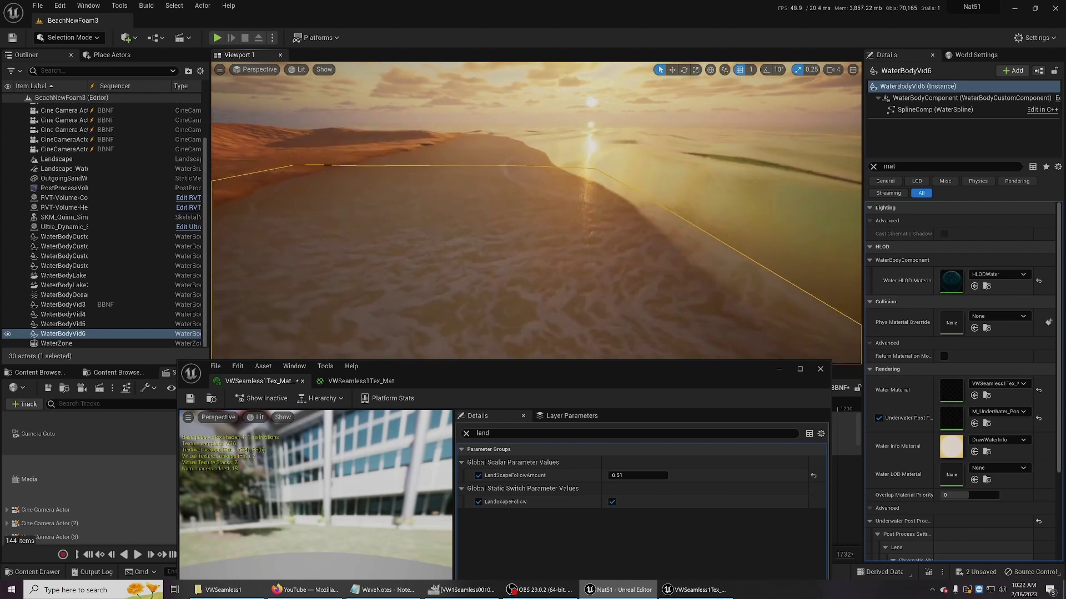
right_drag(536, 243, 536, 242)
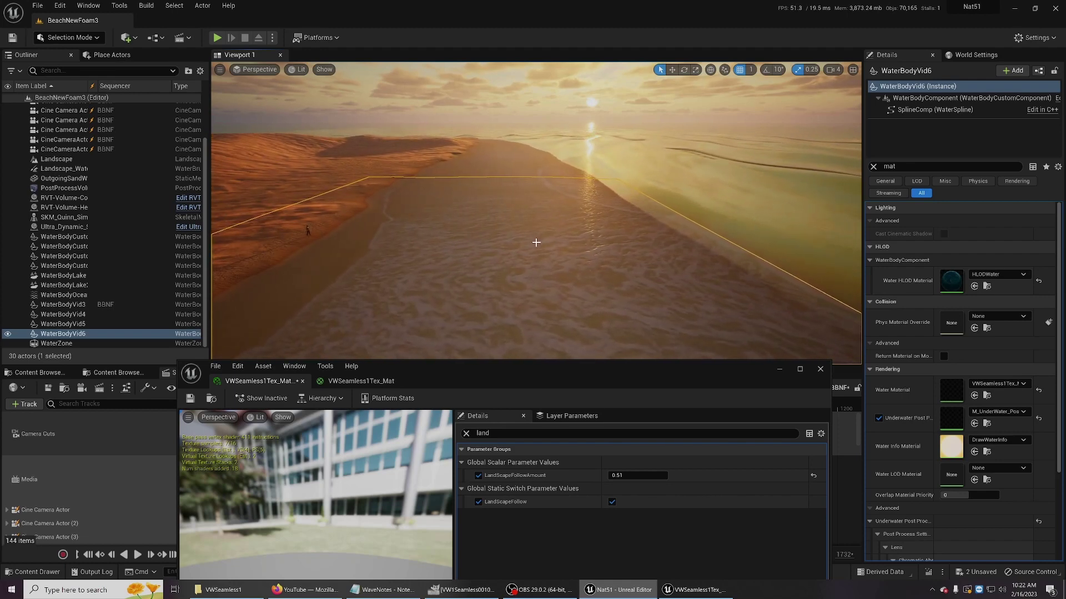
mouse_move(537, 242)
right_down()
mouse_move(422, 283)
mouse_move(494, 297)
mouse_move(616, 278)
mouse_move(549, 327)
mouse_move(519, 294)
mouse_move(536, 236)
right_up()
right_drag(577, 266, 535, 242)
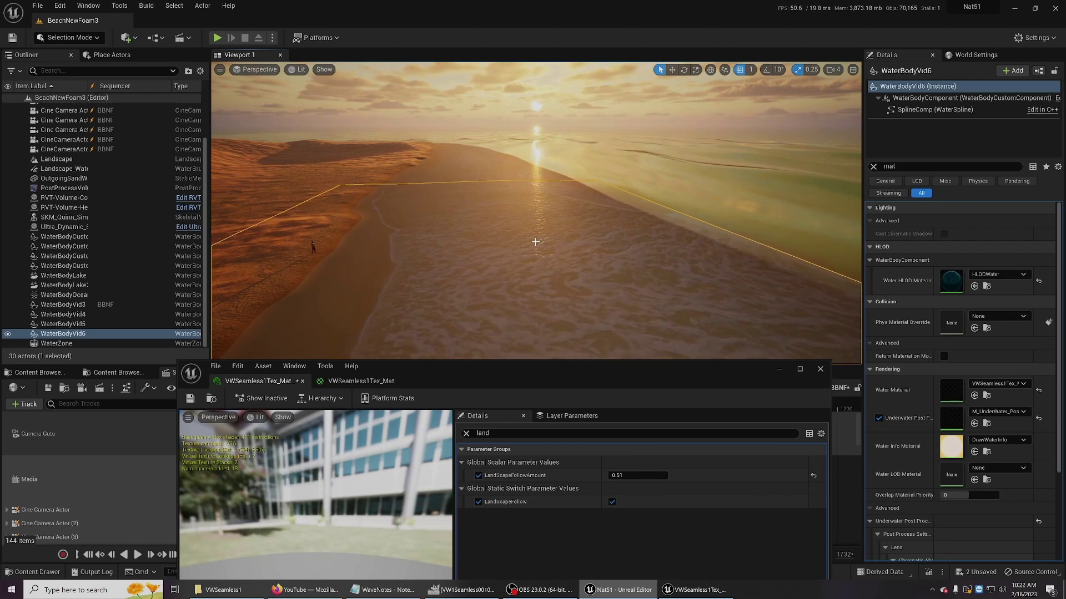
right_drag(535, 243, 532, 243)
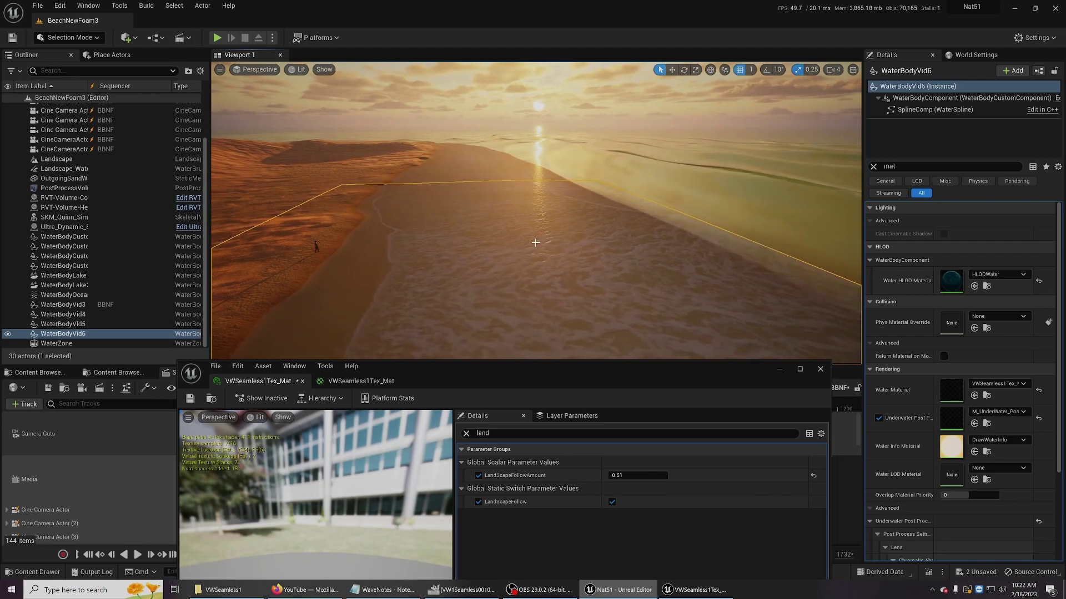
right_drag(536, 242, 494, 246)
key(w)
key(w)
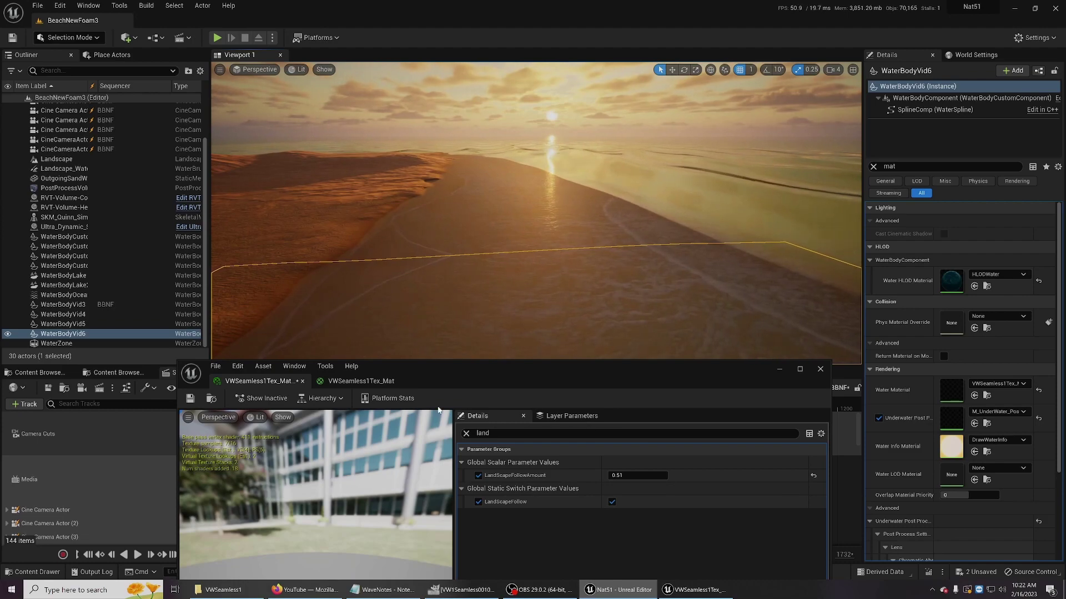
Step: Return to the VWSeamless1Tex_Mat graph at full size and examine the Follow Landscape RVT node group
click(356, 382)
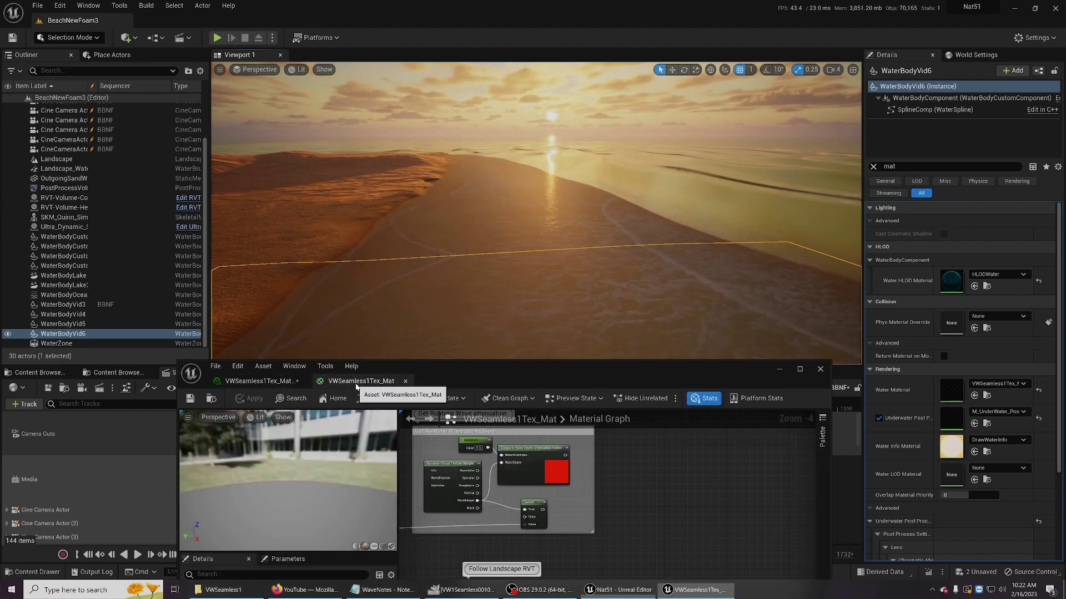
click(800, 369)
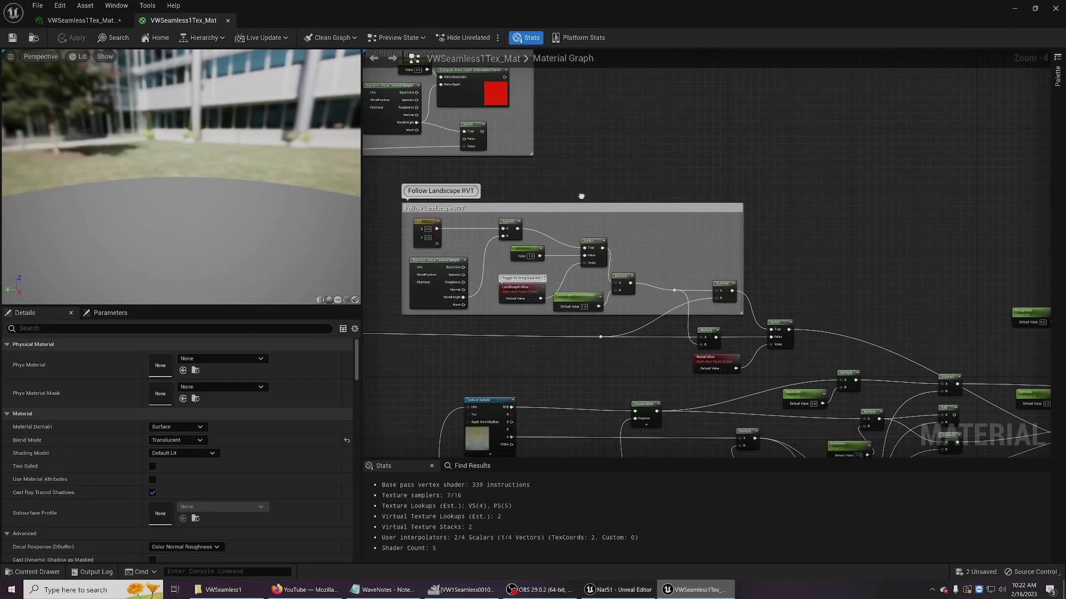
scroll(572, 213, up, 1)
right_drag(570, 235, 657, 216)
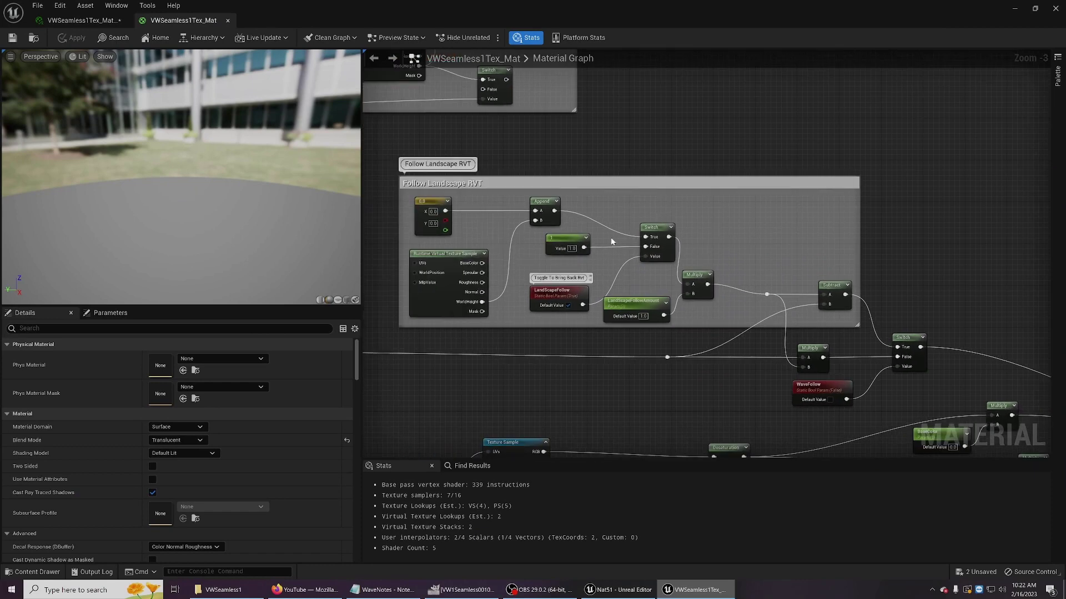
scroll(558, 322, down, 2)
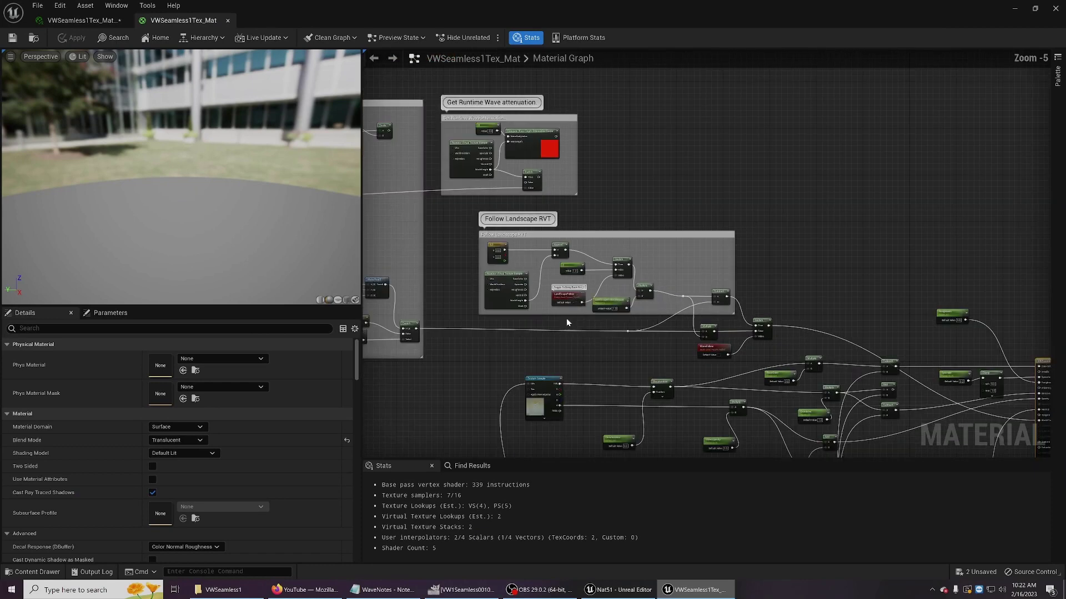
right_drag(558, 322, 537, 286)
scroll(654, 282, up, 2)
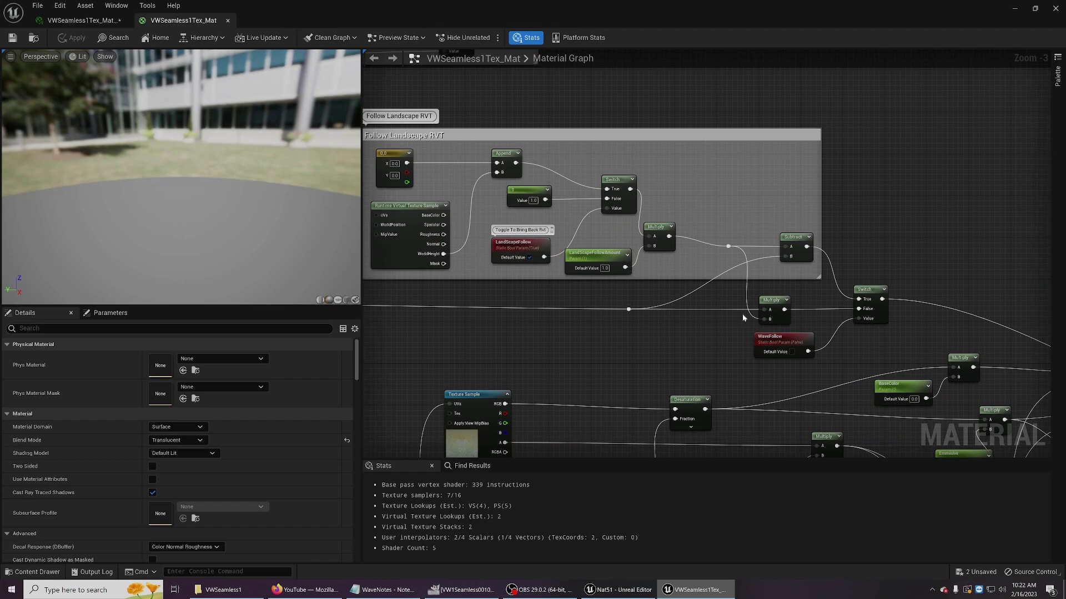
Step: Trace the connections from the WaveFollow switch and the video texture sample to the main material node
right_drag(708, 312, 684, 193)
scroll(549, 317, down, 1)
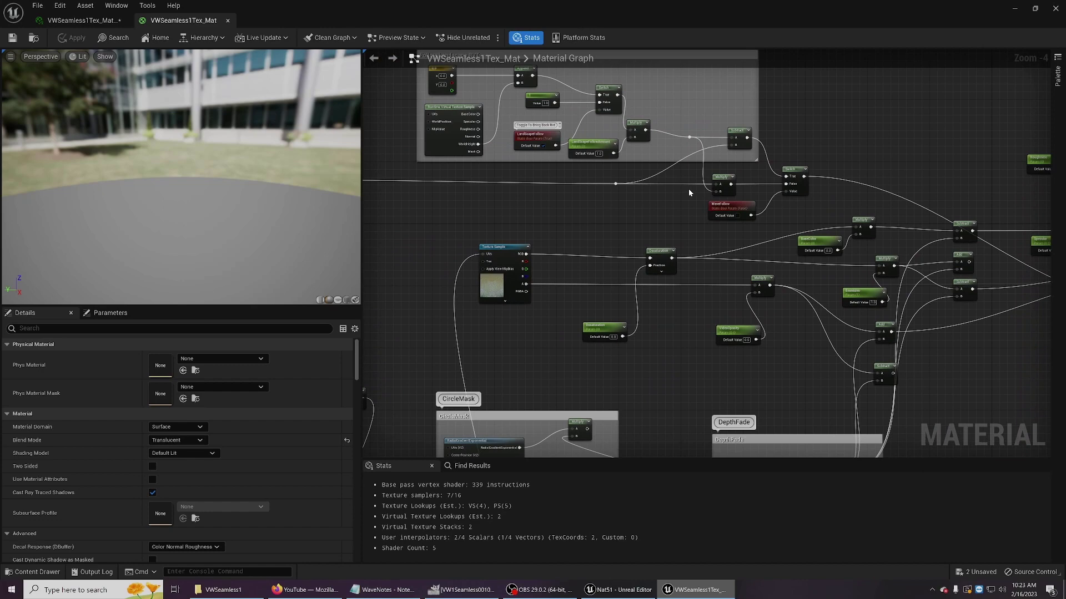
right_drag(669, 211, 470, 251)
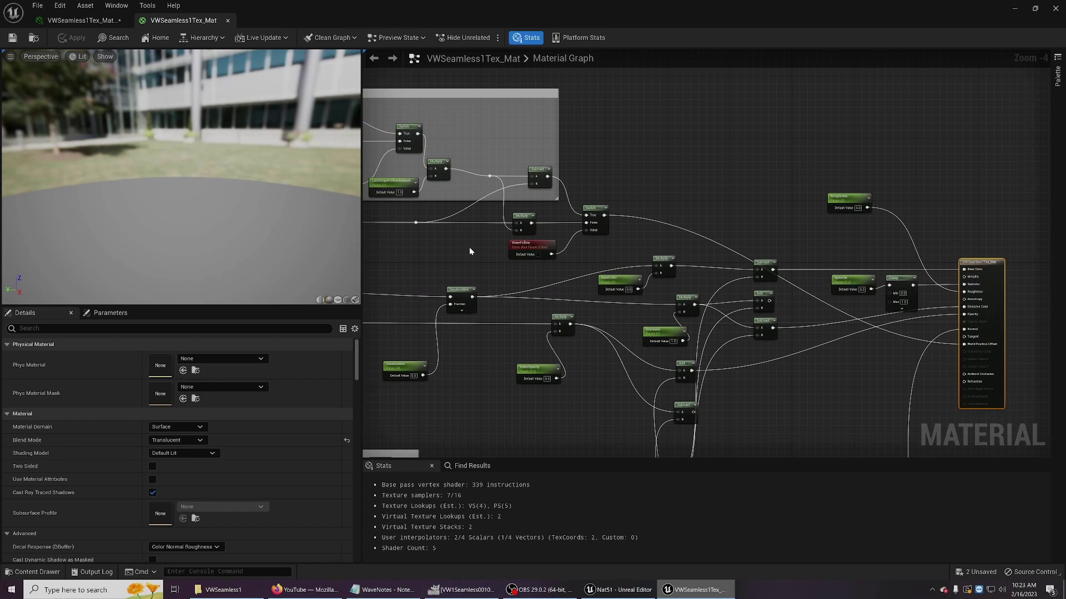
right_drag(700, 366, 674, 326)
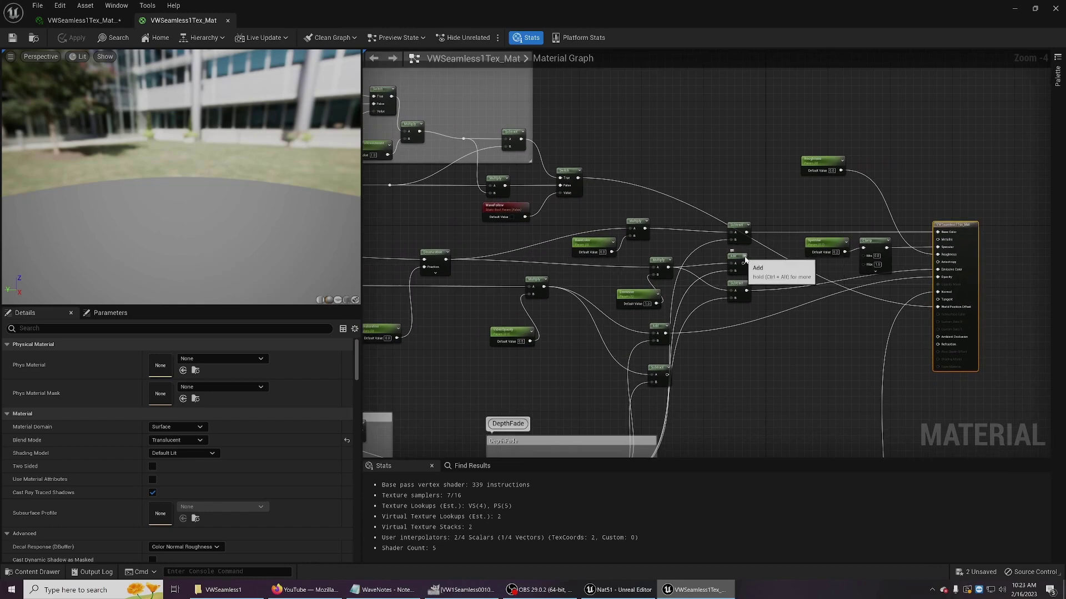
Step: Review the "Gerster from custom water" and "Get Runtime Wave attenuation" node groups and the wave depth attenuation connection between them
right_drag(609, 265, 1065, 487)
right_drag(957, 444, 937, 434)
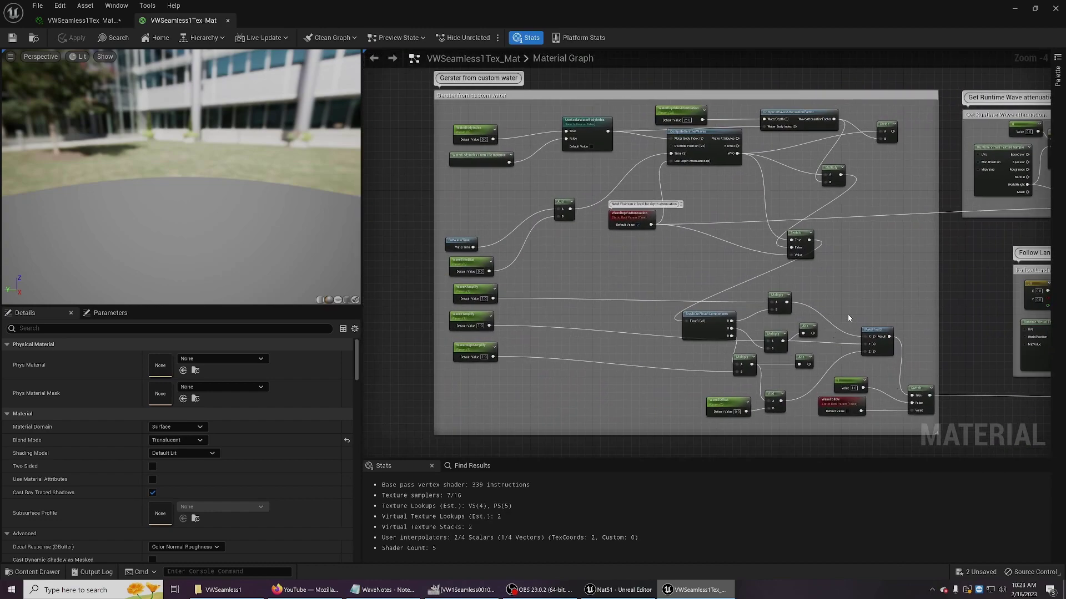
right_drag(856, 311, 482, 355)
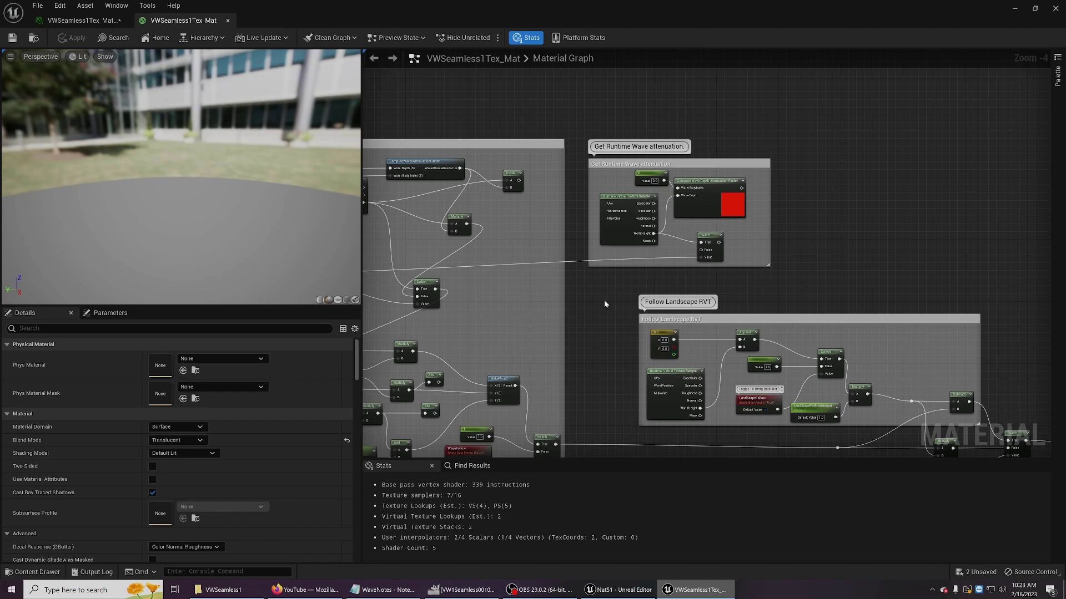
right_drag(604, 301, 637, 304)
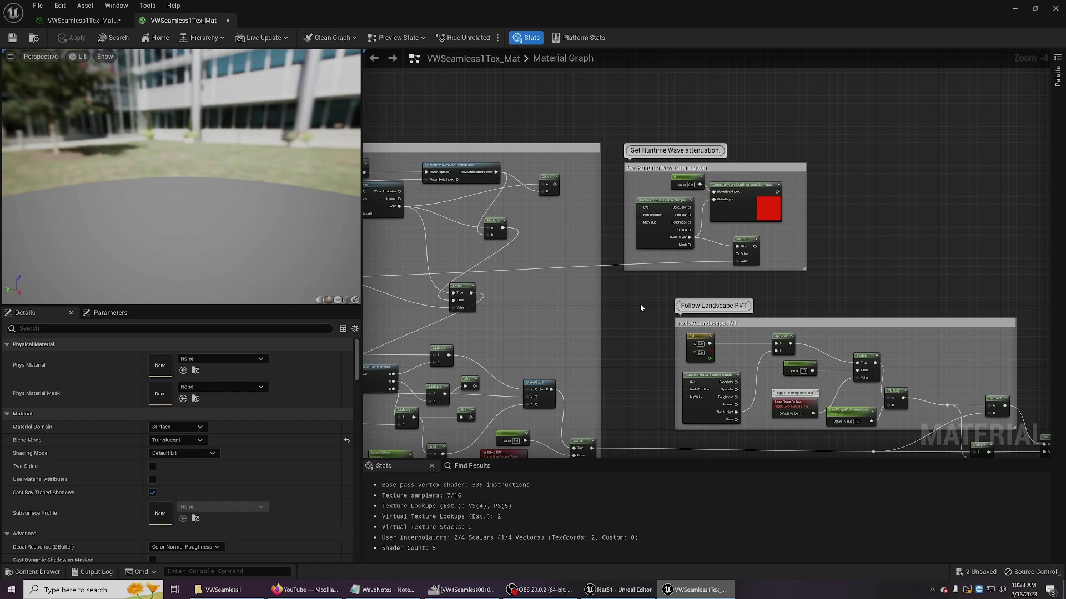
right_drag(625, 306, 814, 337)
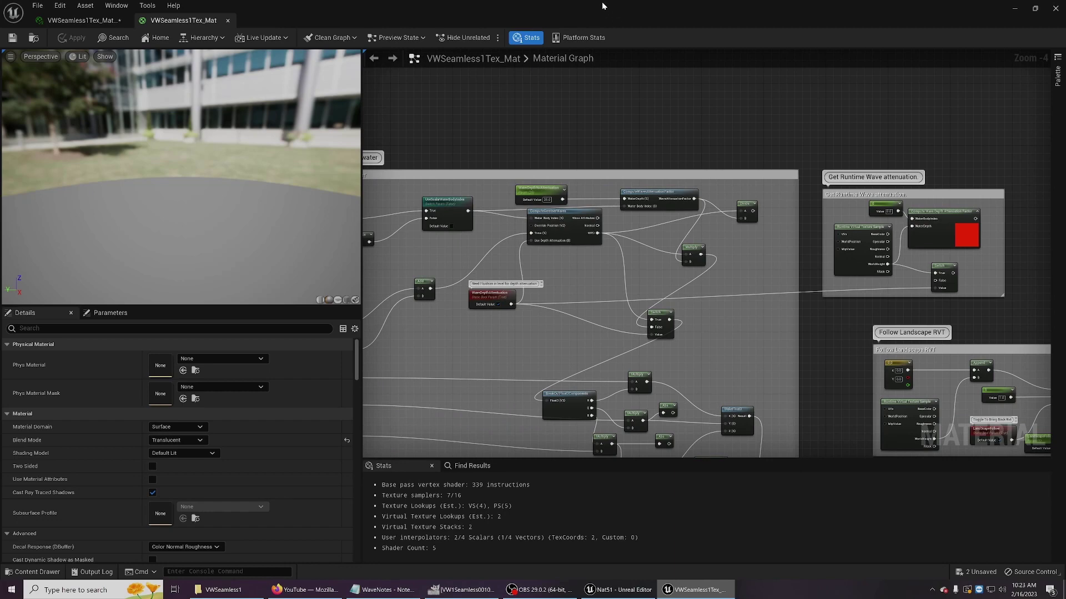
right_drag(548, 255, 587, 205)
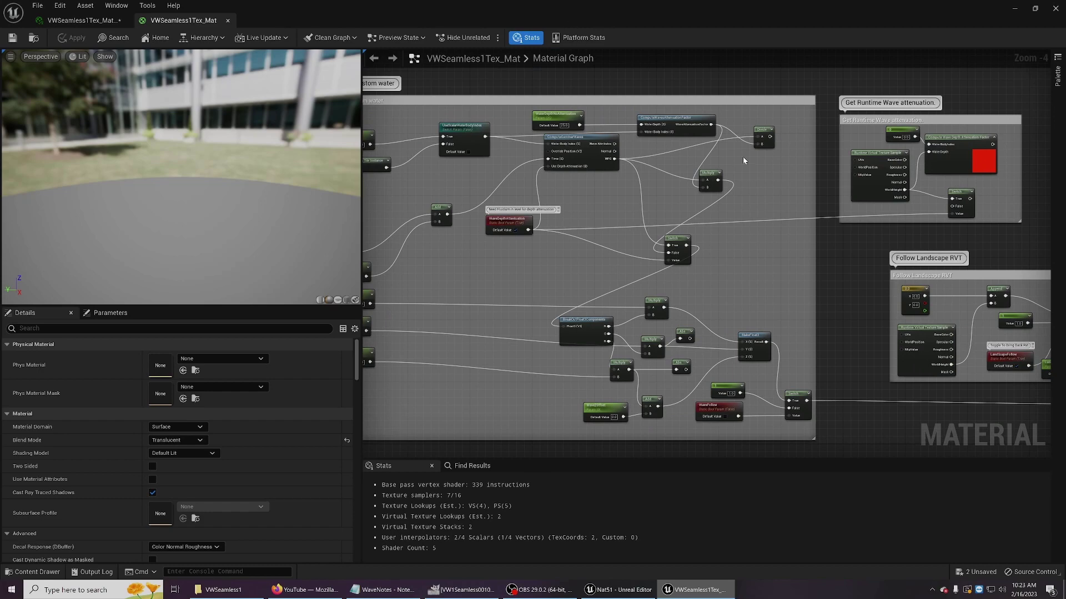
right_drag(703, 200, 503, 268)
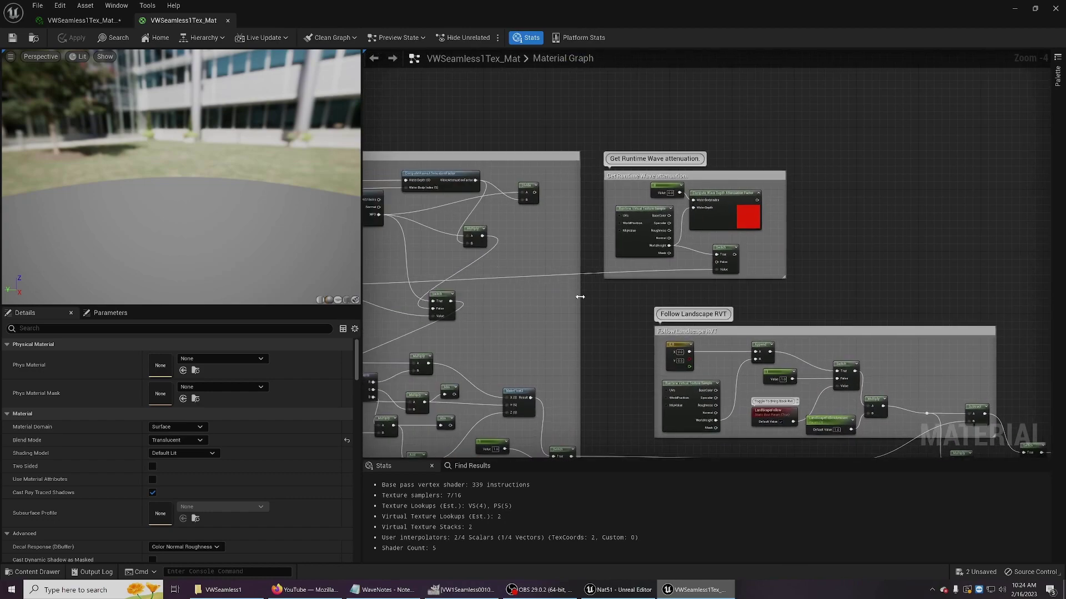
Step: Examine the DepthFade, CircleMask and Normal Generator node groups in the material graph
right_drag(620, 361, 513, 0)
right_drag(681, 163, 461, 121)
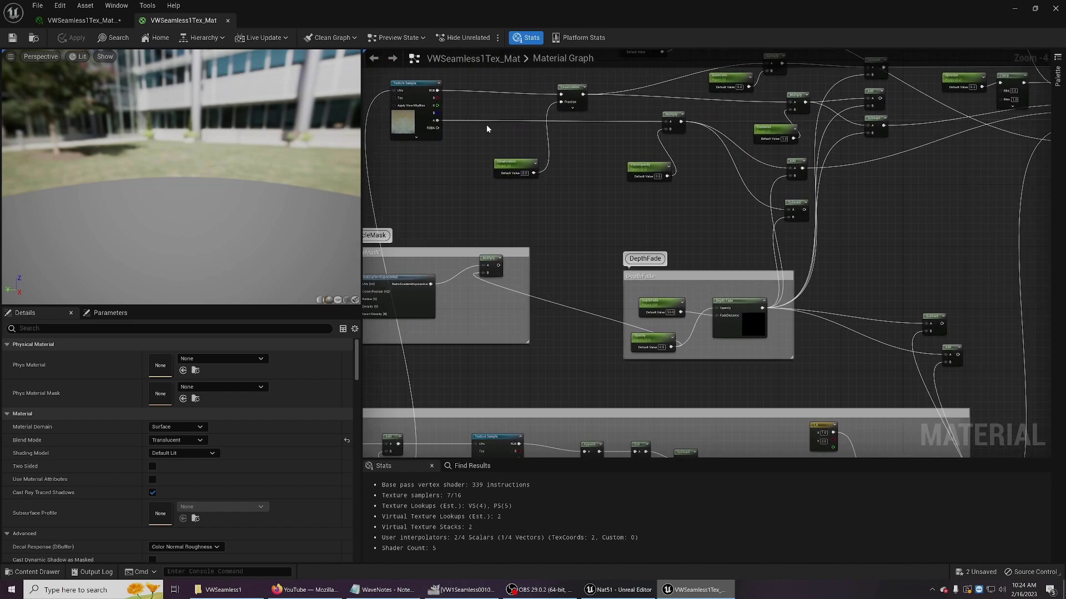
right_drag(633, 235, 556, 284)
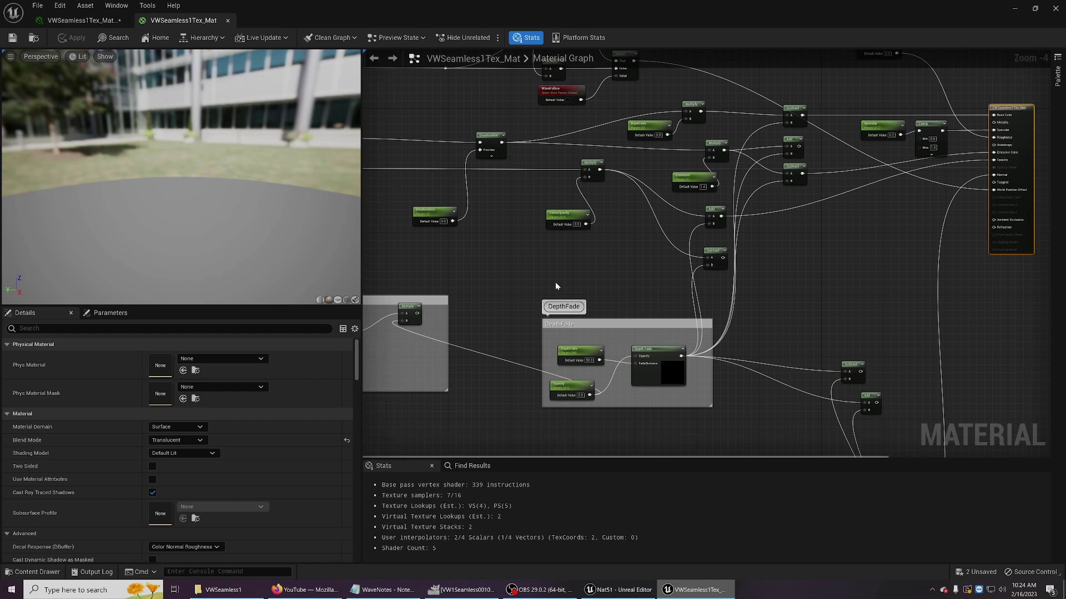
right_drag(556, 283, 908, 48)
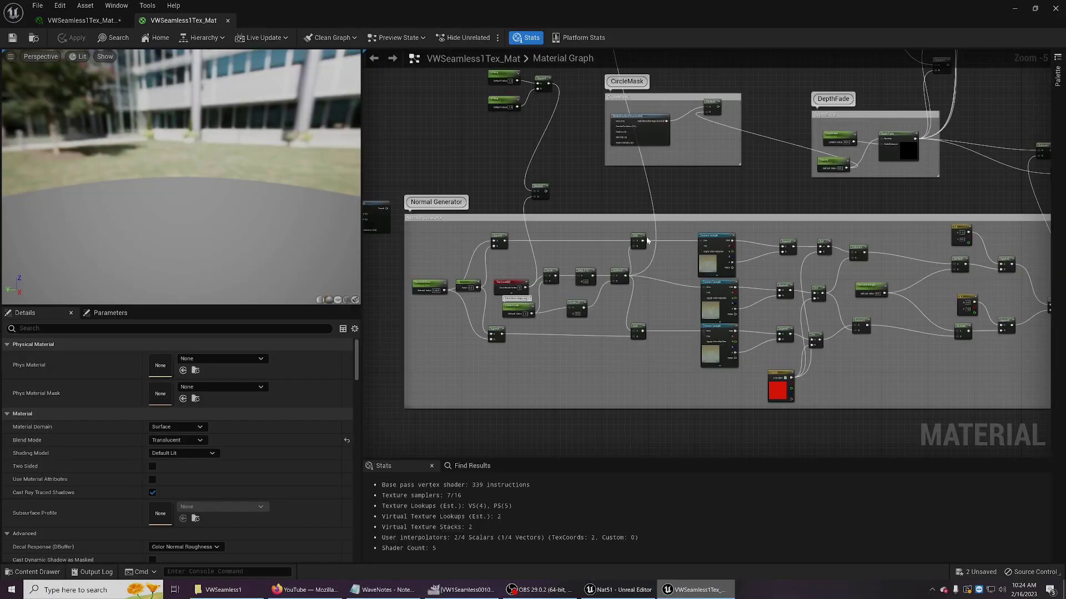
right_drag(633, 241, 744, 249)
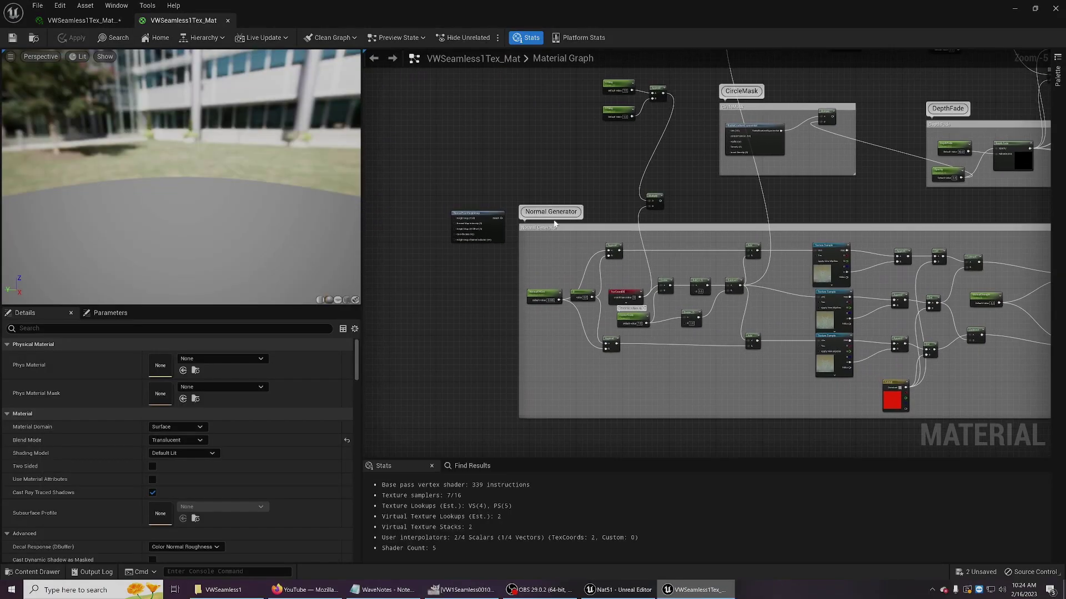
Step: Open the NormalFromHeightmap material function beside the Normal Generator group and examine its node network
double_click(485, 212)
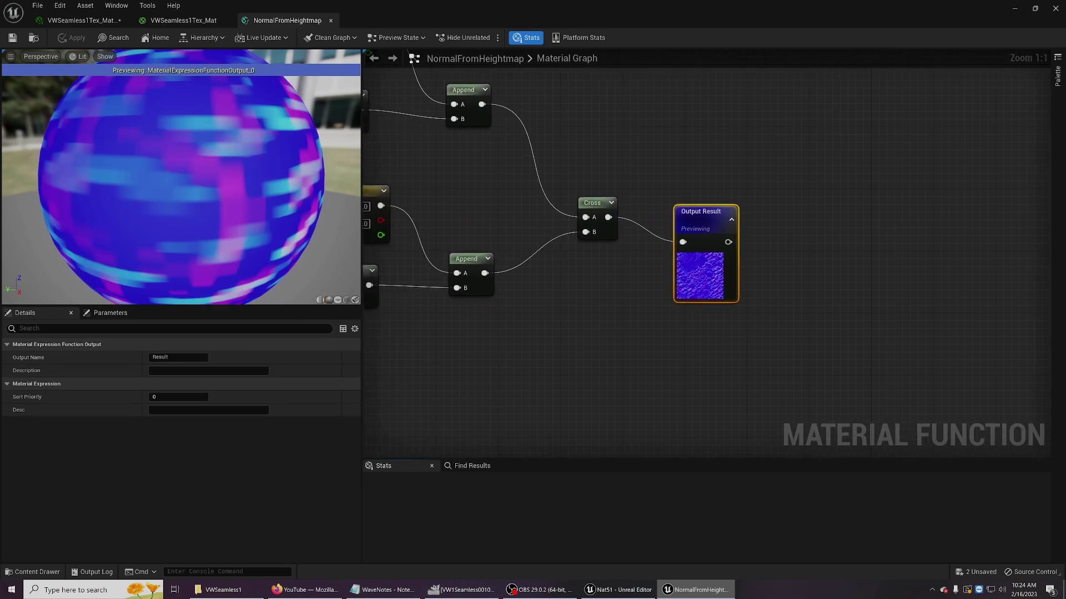
scroll(954, 402, down, 6)
right_drag(812, 372, 985, 275)
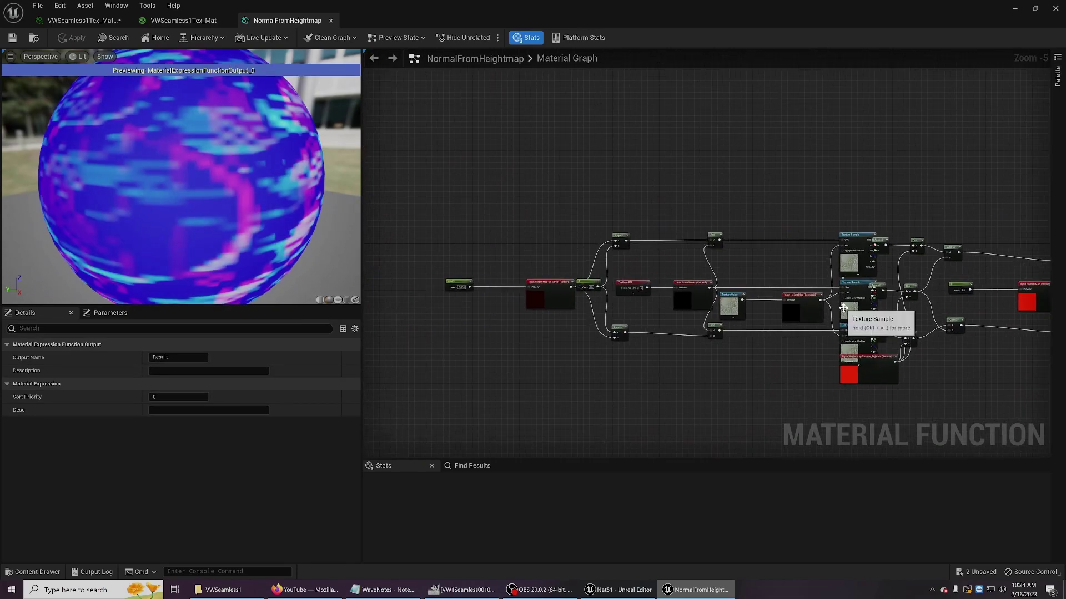
right_drag(777, 329, 704, 329)
scroll(688, 327, up, 1)
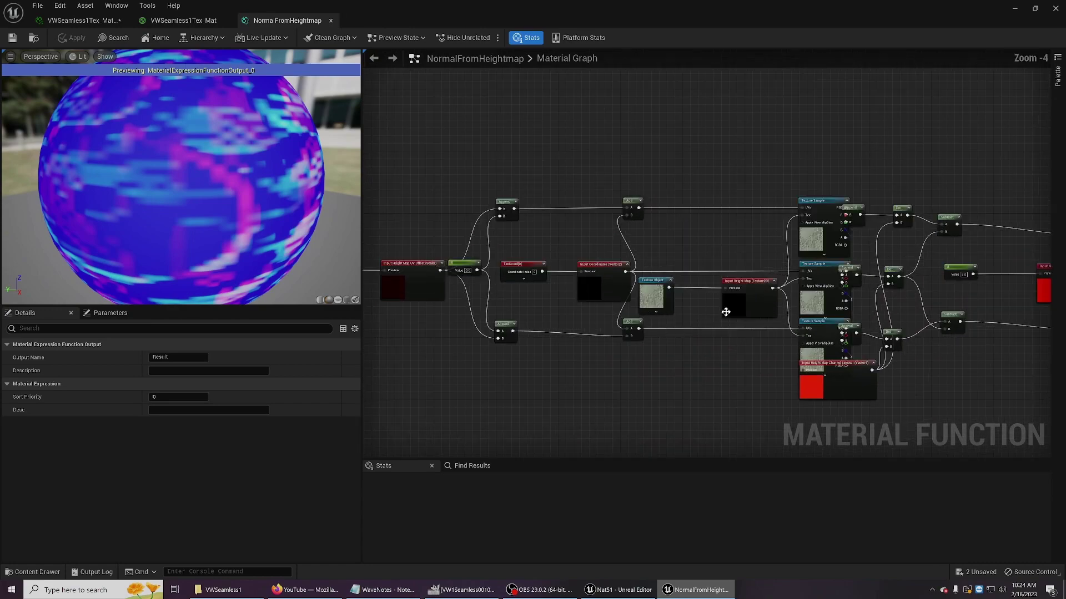
Step: Return to the VWSeamless1Tex_Mat graph, compare the Normal Generator group with the NormalFromHeightmap node, and review the main material node's inputs
drag(578, 12, 521, 217)
click(843, 213)
click(183, 20)
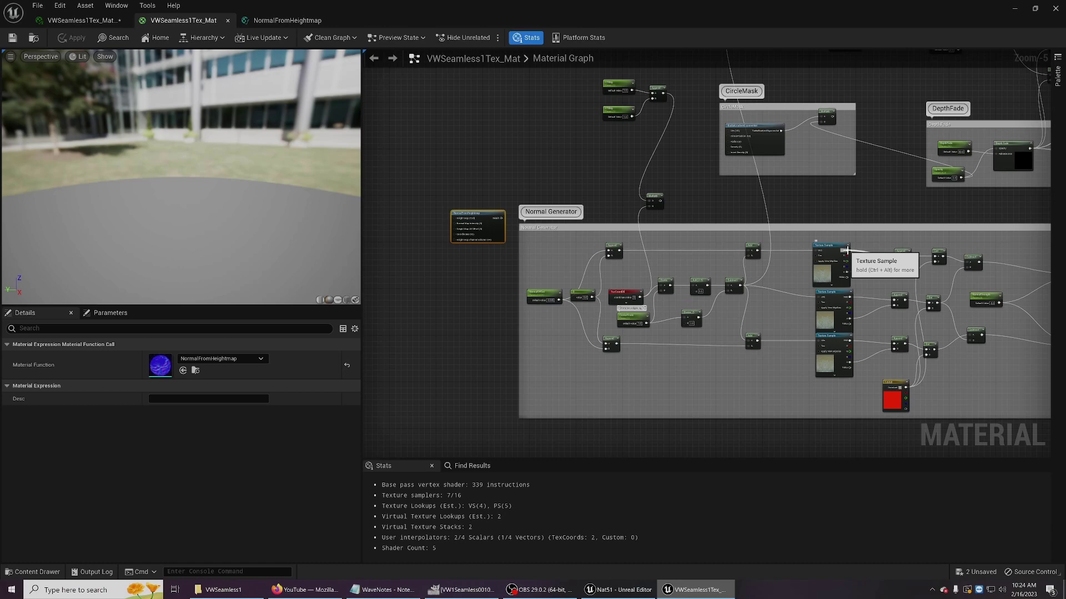
drag(847, 251, 457, 222)
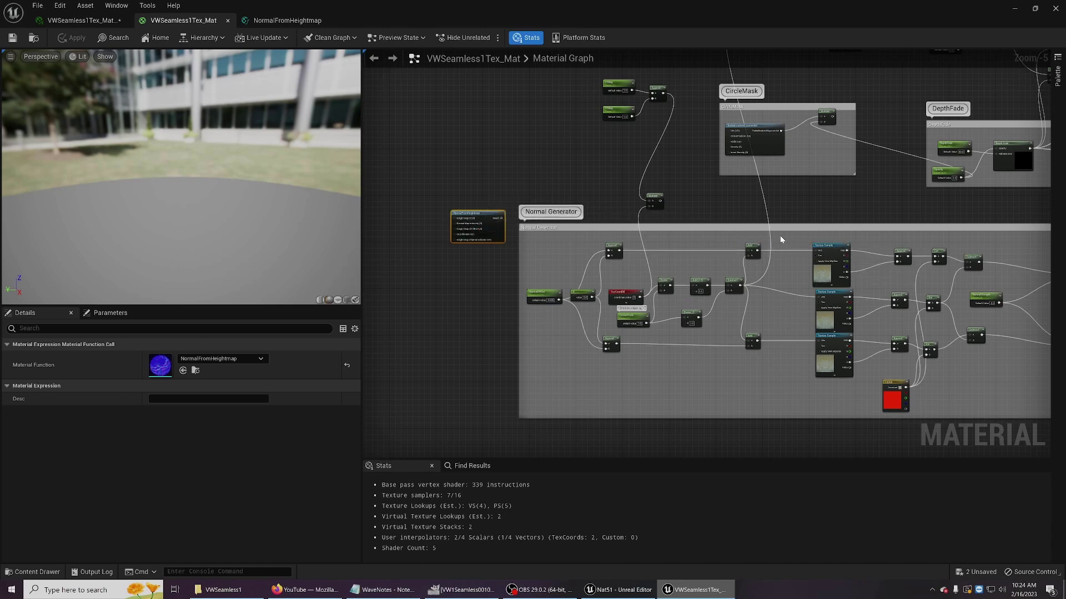
right_drag(780, 235, 363, 418)
scroll(651, 284, up, 3)
right_drag(522, 398, 363, 456)
right_drag(580, 342, 622, 416)
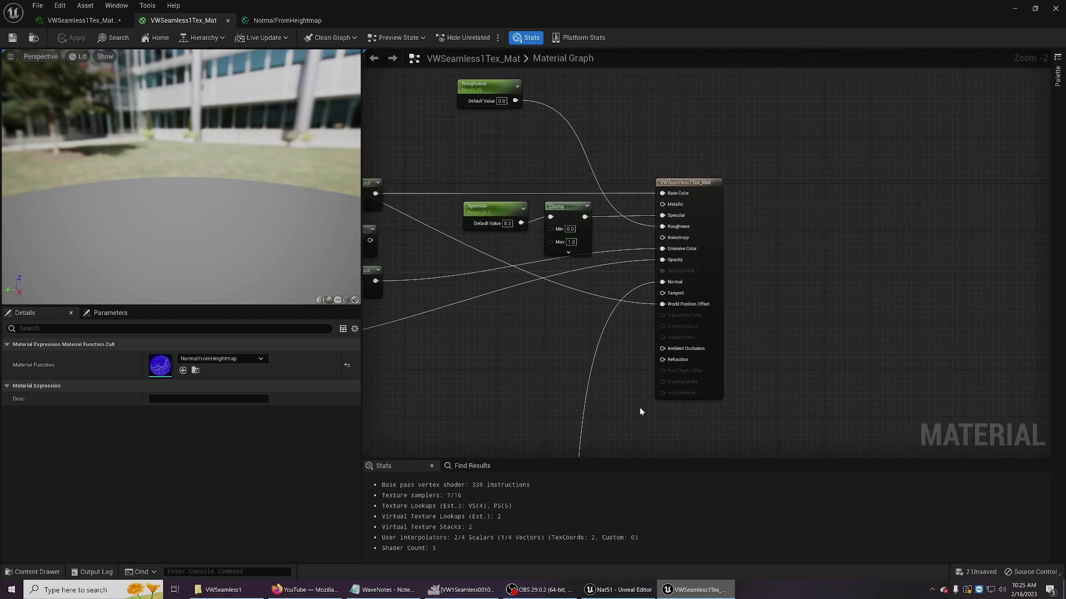
Step: Uncover the level viewport, pull the view back over the beach, and select the WaterBodyVid6 water body to inspect it in game view
drag(571, 7, 555, 356)
mouse_move(763, 324)
right_down()
mouse_move(707, 318)
mouse_move(763, 324)
right_up()
right_drag(687, 271, 647, 275)
key(s)
key(s)
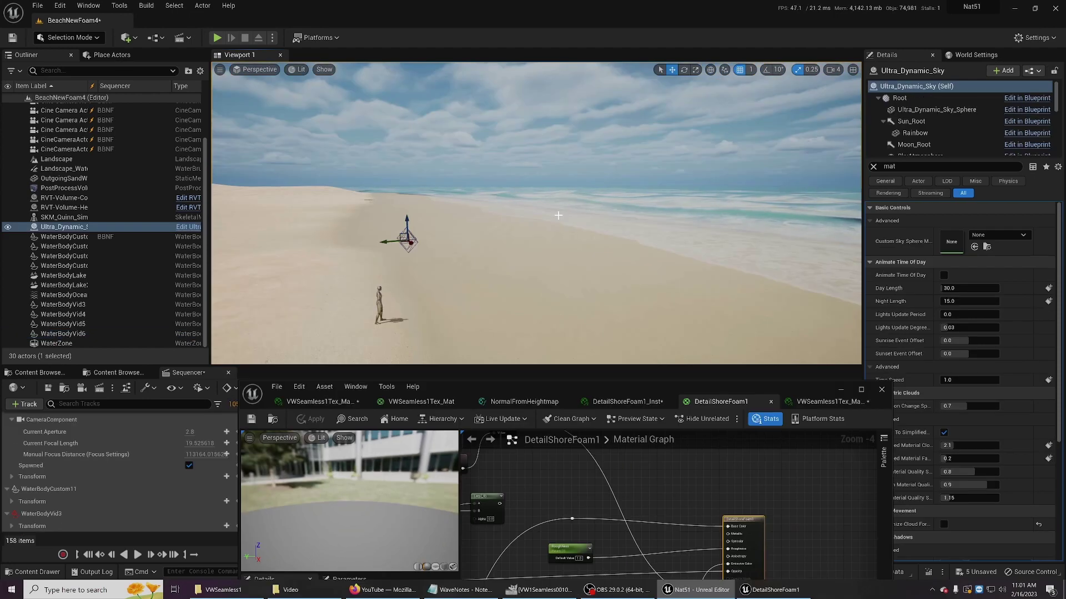
click(553, 222)
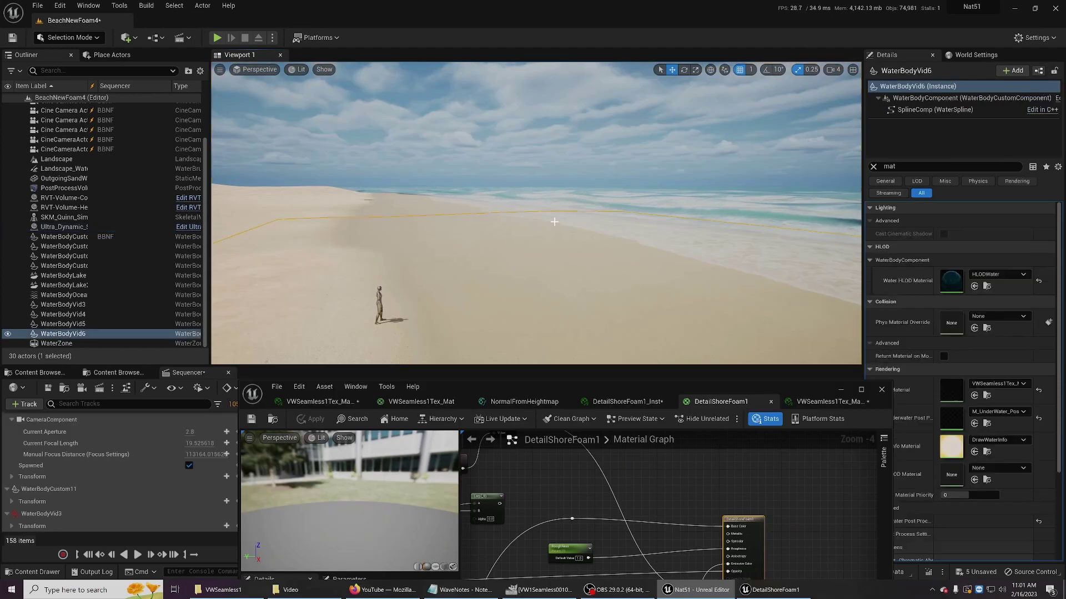
key(g)
key(g)
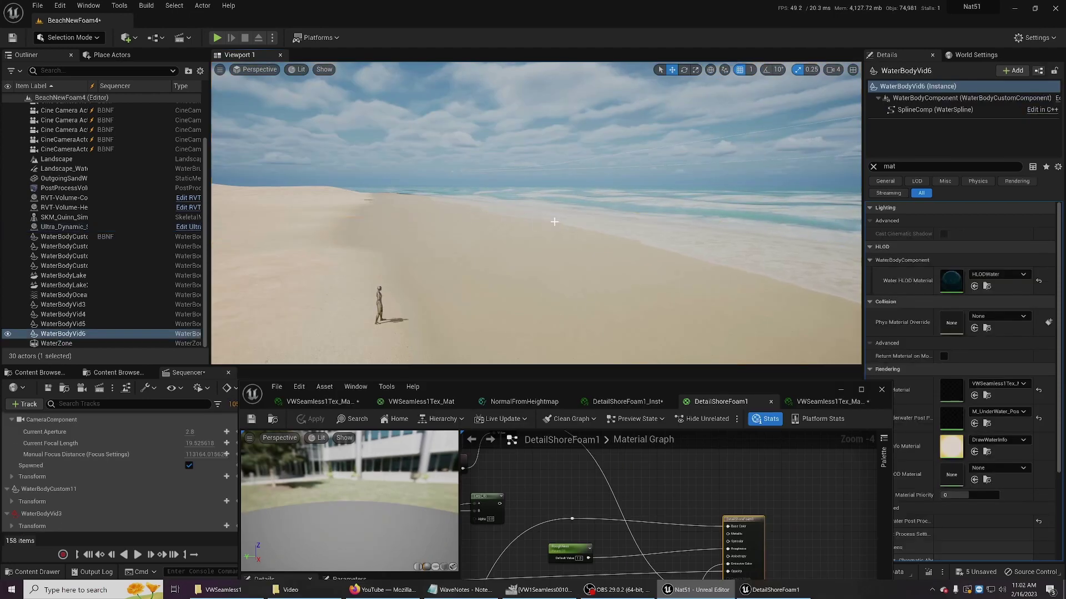
Step: Play the sequence and run the level to watch the waves wash along the shoreline, ending the play session when finished
click(137, 555)
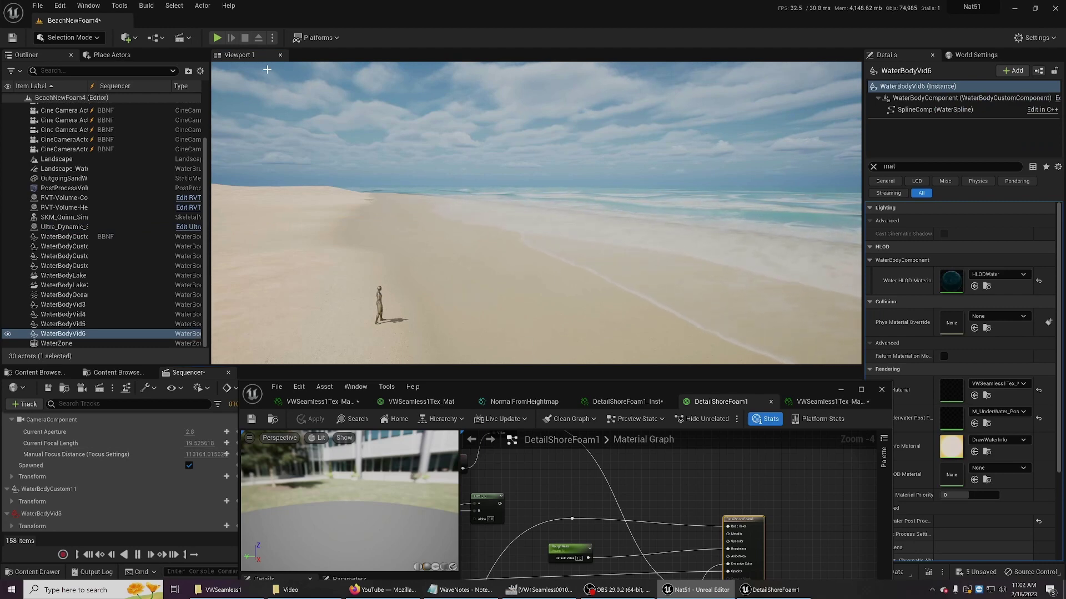
click(218, 37)
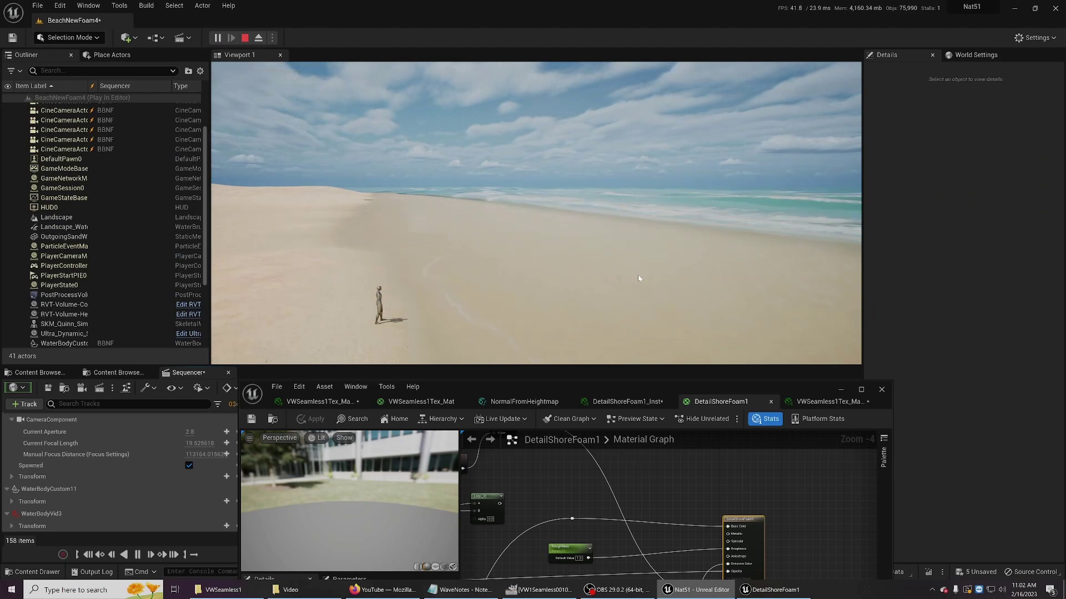
click(607, 288)
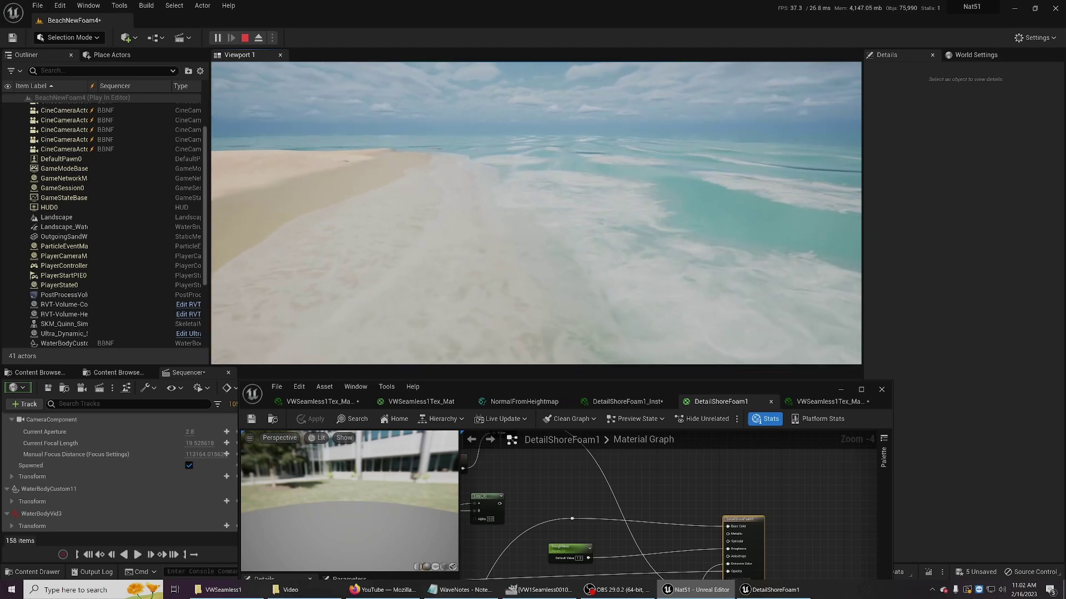
key(Escape)
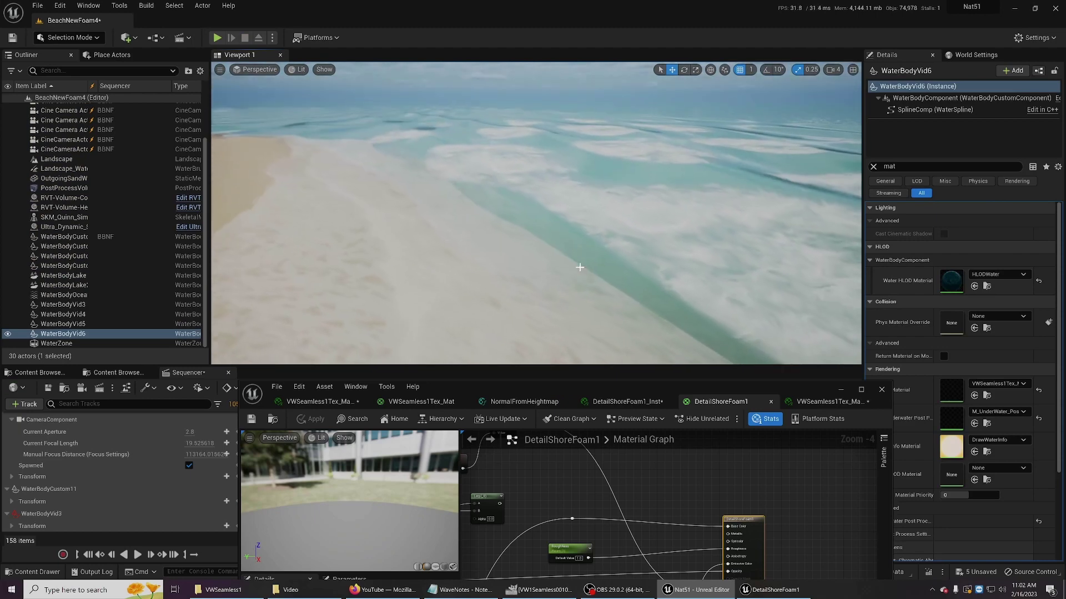
Step: Select WaterBodyCustom11 and WaterBodyOcean in turn to examine where the shore foam and ocean surfaces lie along the beach
click(497, 208)
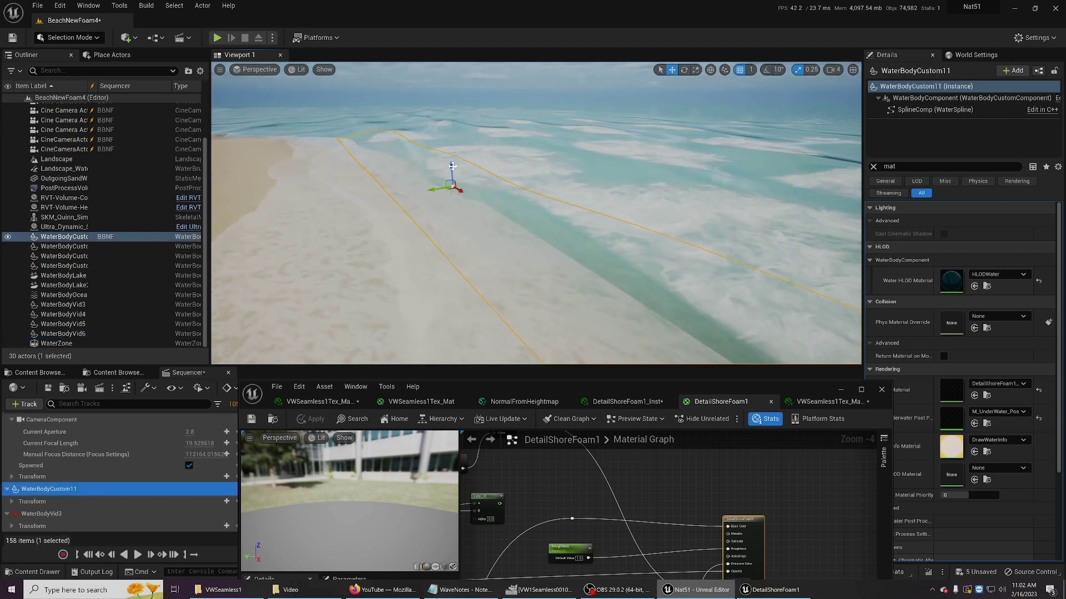
right_drag(464, 172, 388, 210)
right_drag(464, 199, 497, 198)
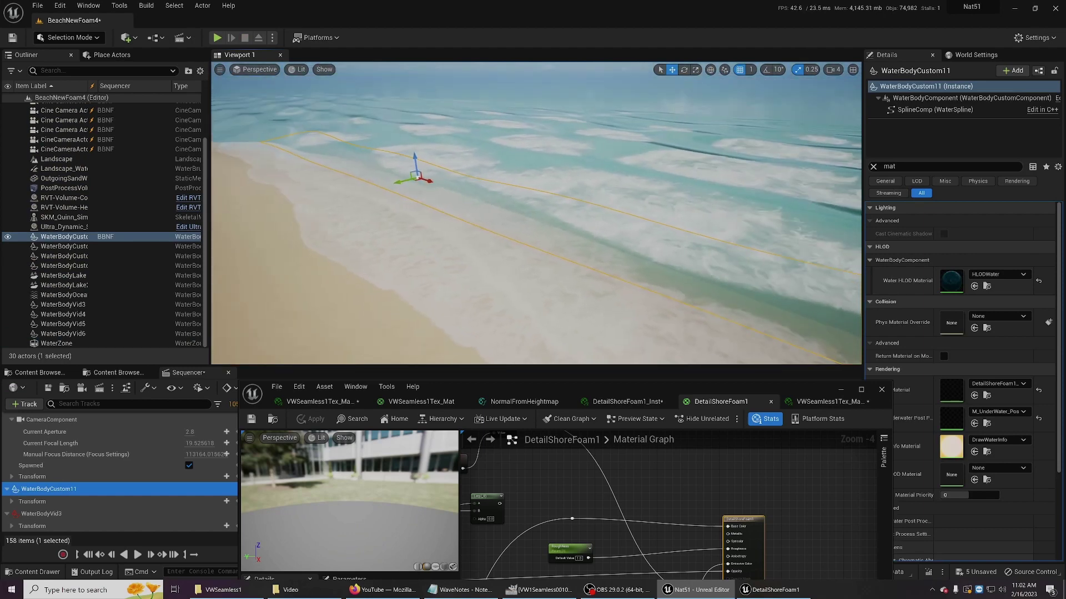
click(587, 181)
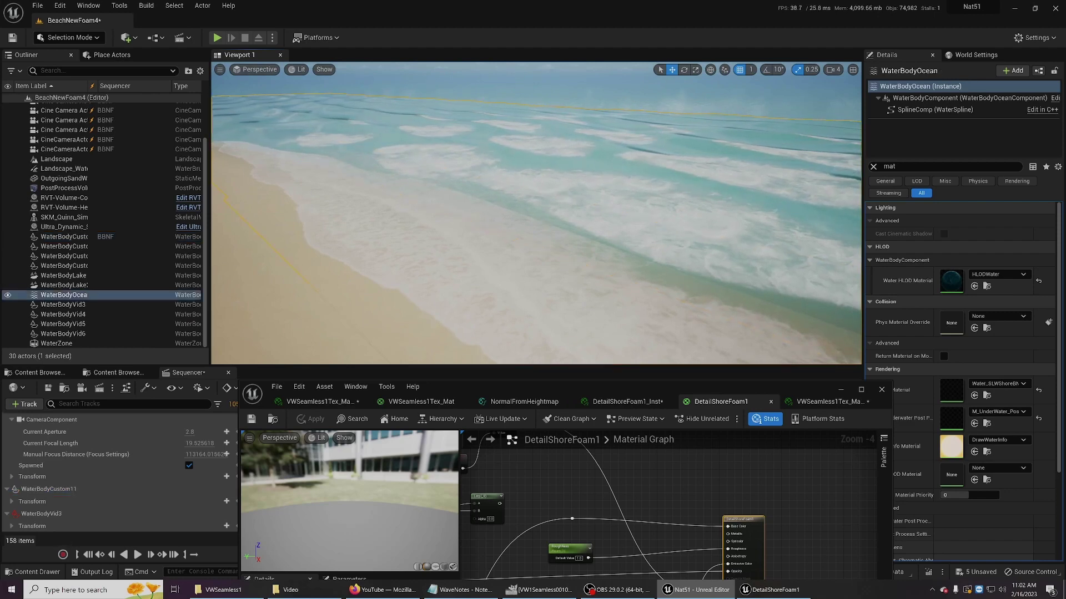
right_drag(586, 178, 533, 214)
click(587, 178)
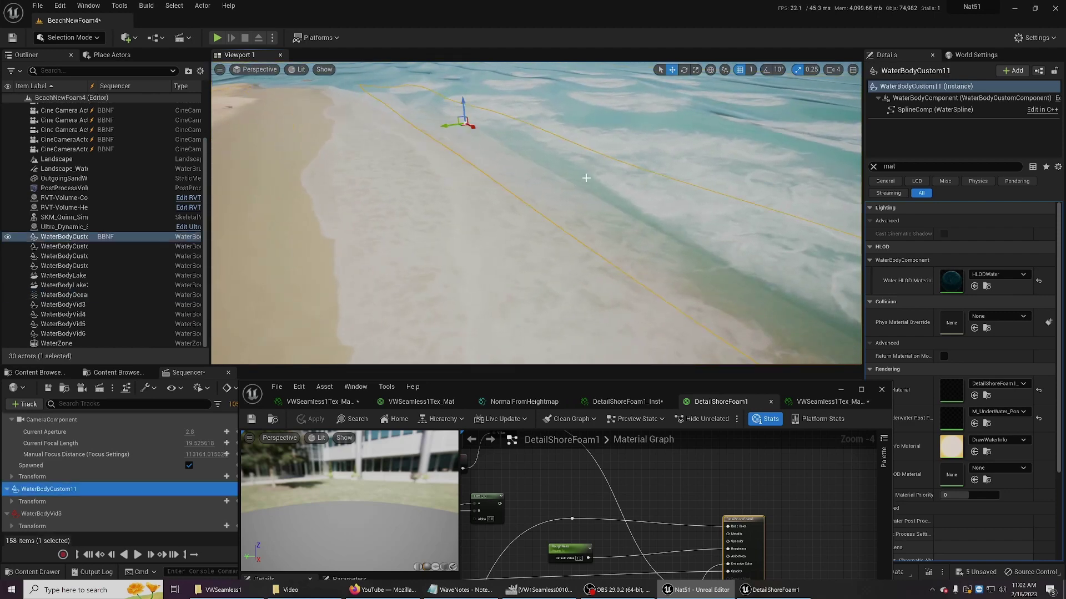
right_drag(591, 180, 696, 248)
Step: Open the water material instance assigned to WaterBodyOcean and its parent material Water_SLWShoreEfx1
click(562, 192)
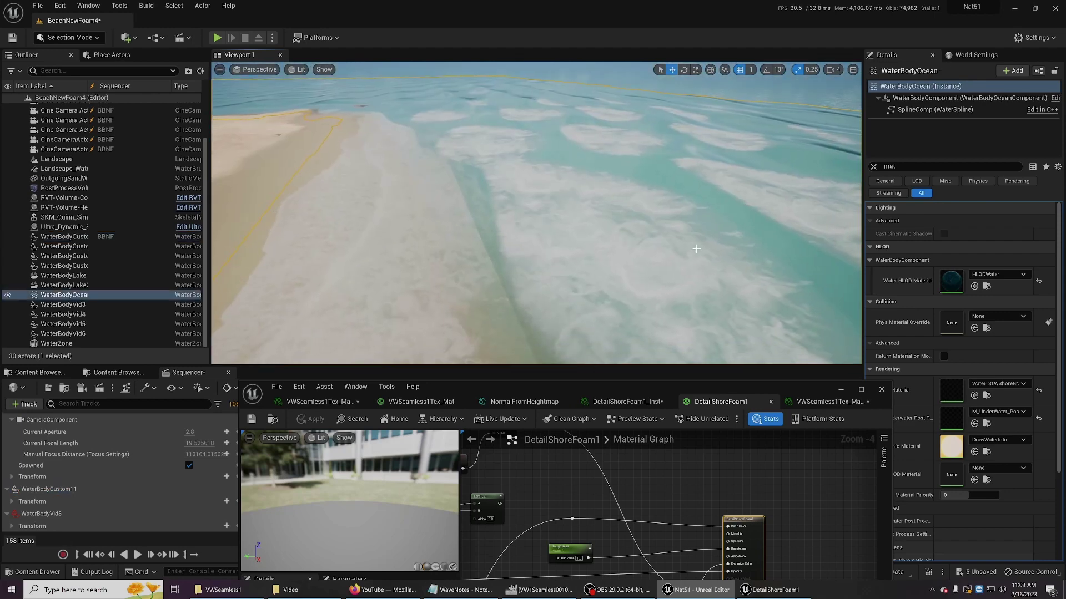
double_click(956, 389)
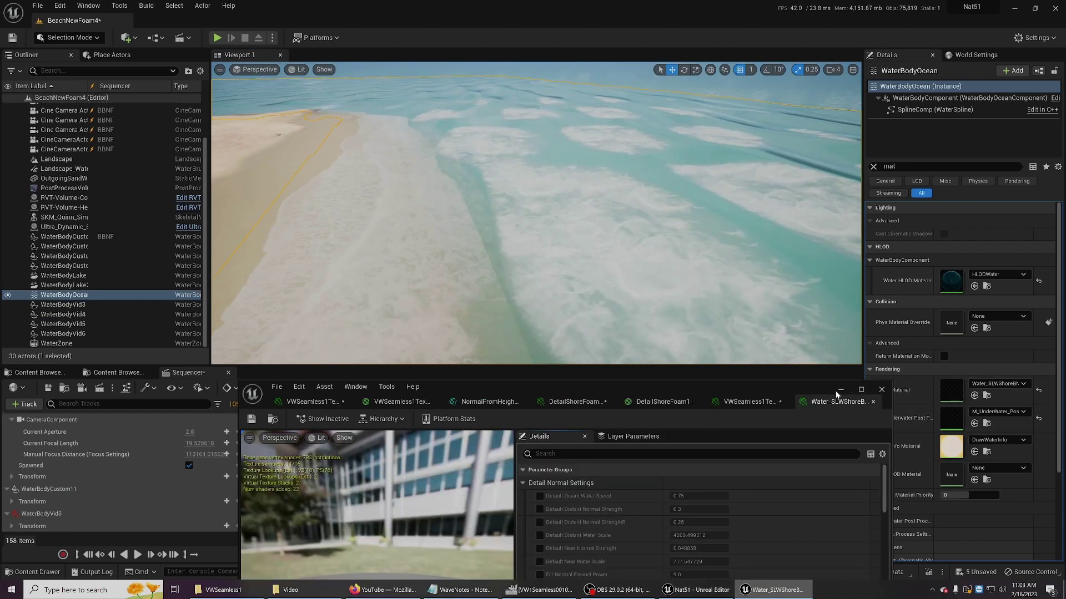
drag(836, 395, 766, 299)
click(327, 322)
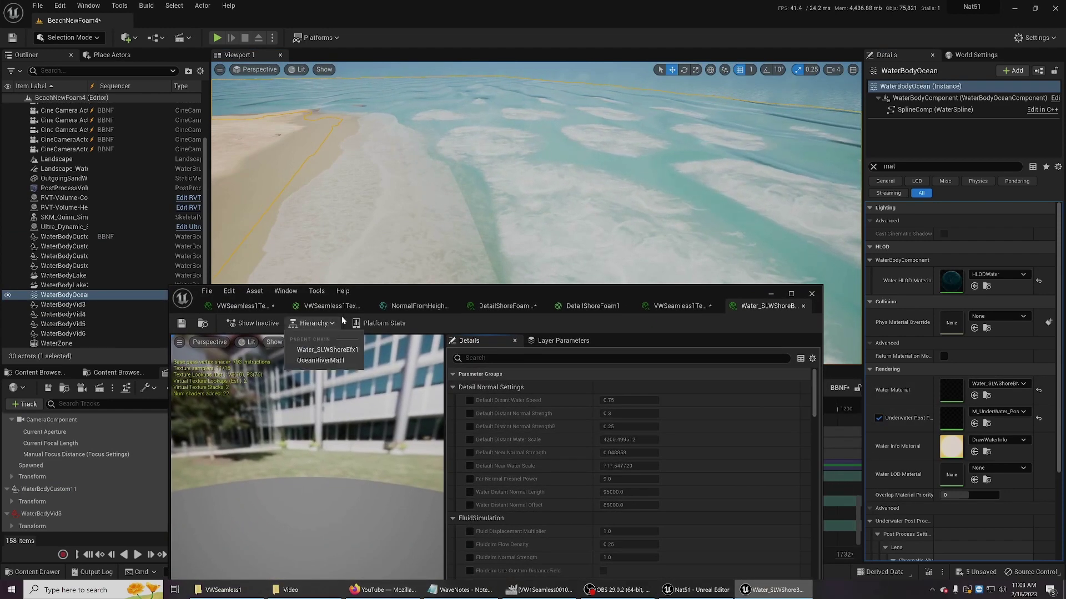
click(319, 350)
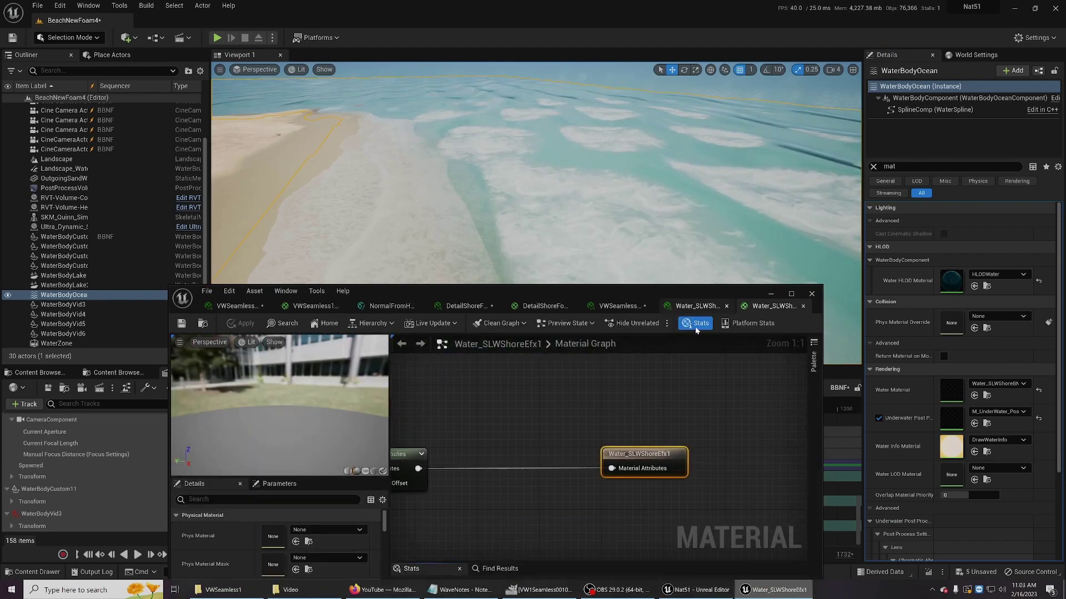
Step: Maximize the material editor and examine the "Follow Landscape Via Rvt" node group in the Water_SLWShoreEfx1 graph
scroll(588, 412, down, 2)
right_drag(588, 412, 673, 559)
click(791, 293)
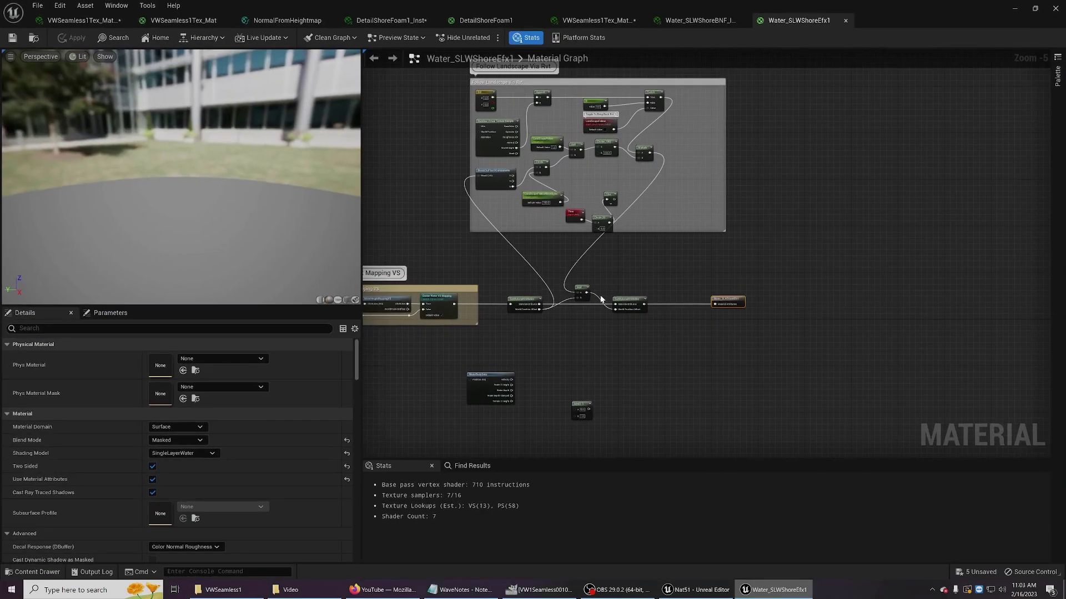
scroll(589, 425, up, 1)
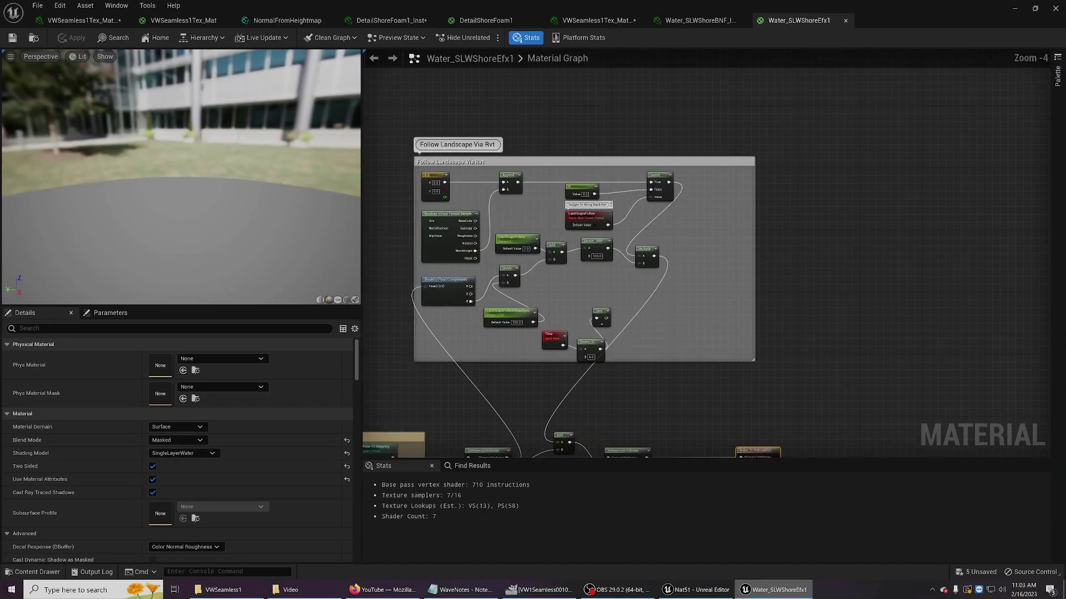
scroll(596, 387, up, 1)
right_drag(565, 376, 556, 384)
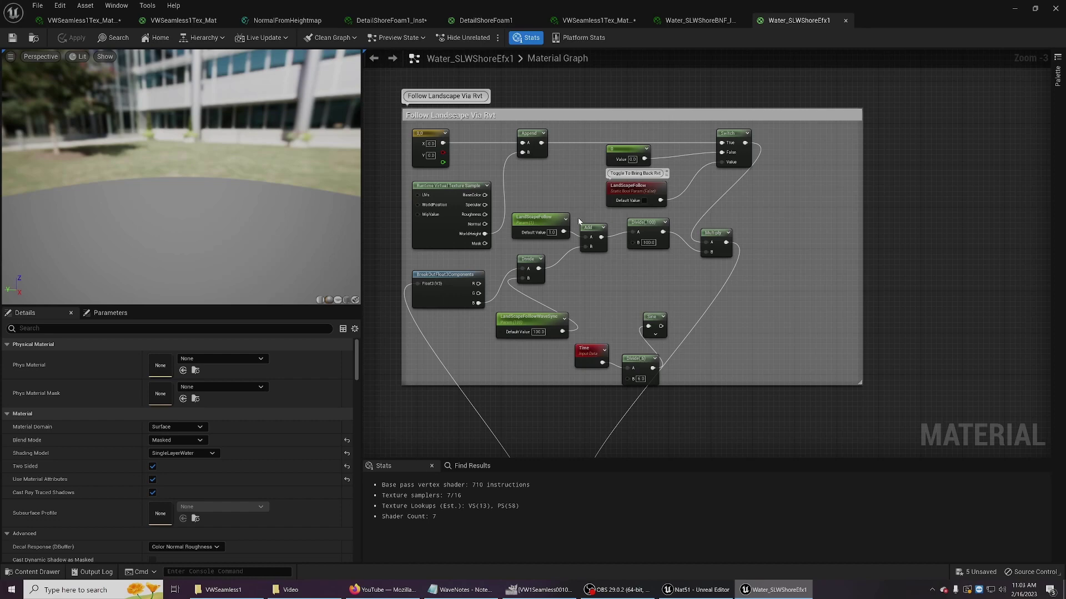
Step: Trace how the landscape-follow group connects with the World Position Offset through the Get and Set Material Attributes nodes
right_drag(594, 245, 636, 176)
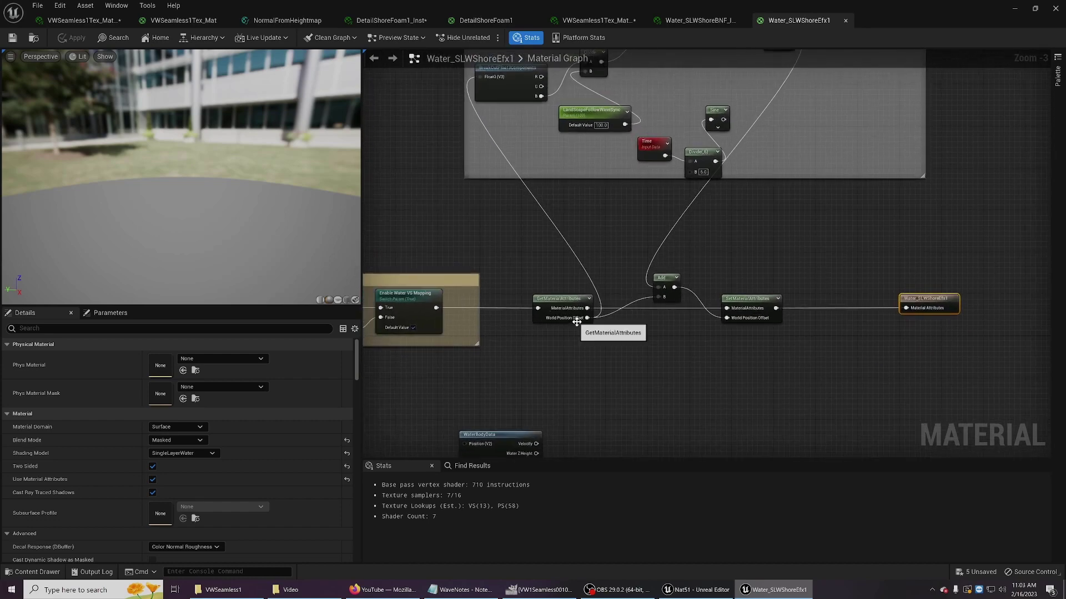
right_drag(627, 351, 524, 470)
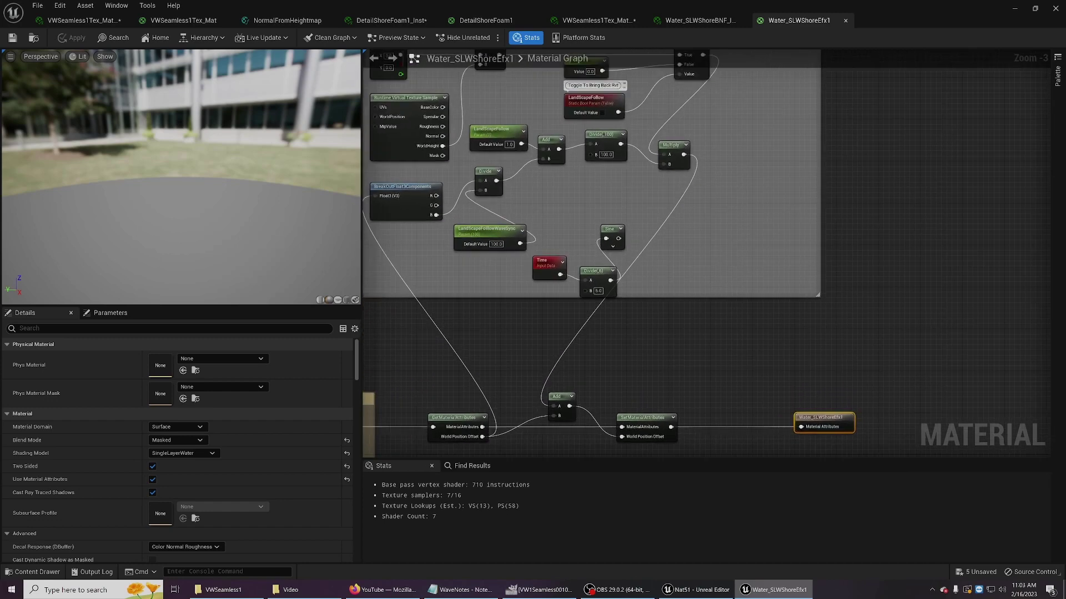
right_drag(519, 264, 532, 384)
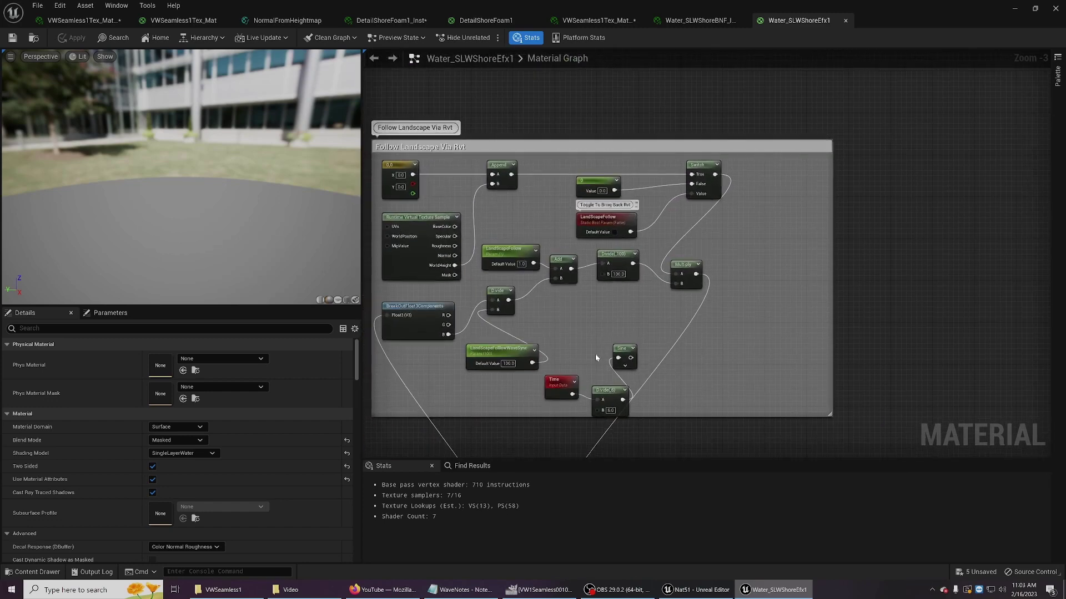
right_drag(593, 340, 617, 258)
right_drag(639, 317, 604, 394)
Step: Find the landscape parameters in the ocean's Water_SLWShoreBNF material instance and set the scalar LandScapeFollow to about -9.01
drag(888, 4, 716, 322)
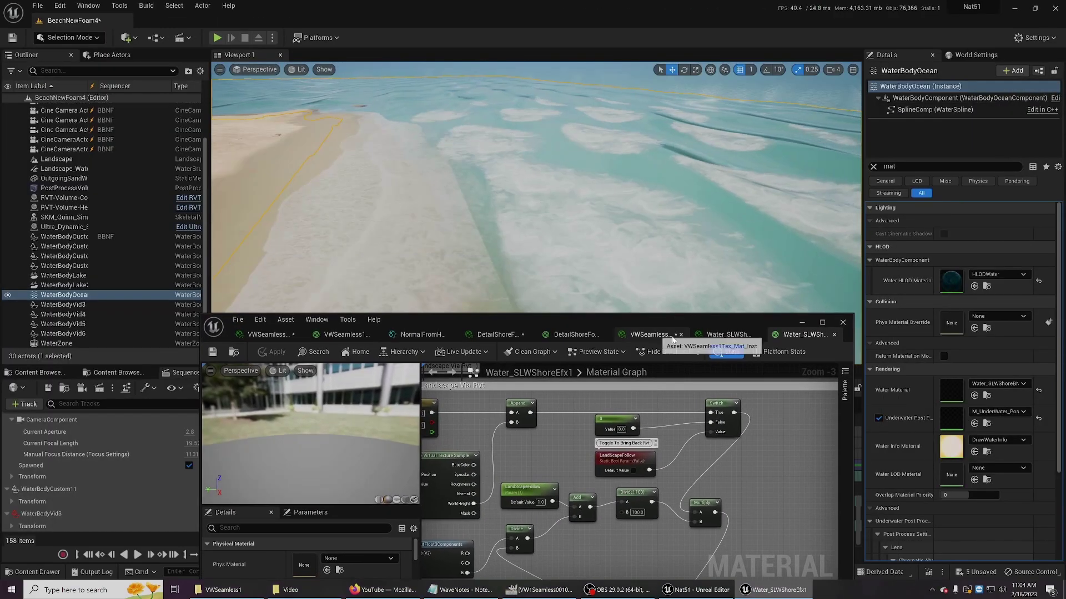
scroll(544, 499, down, 4)
scroll(560, 504, down, 6)
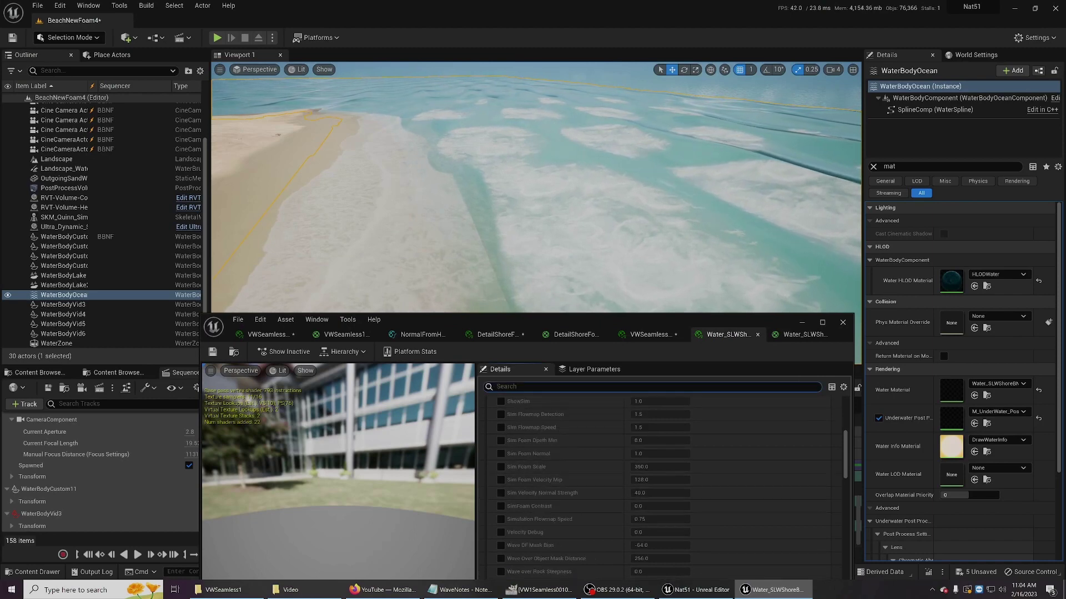
text(LAND)
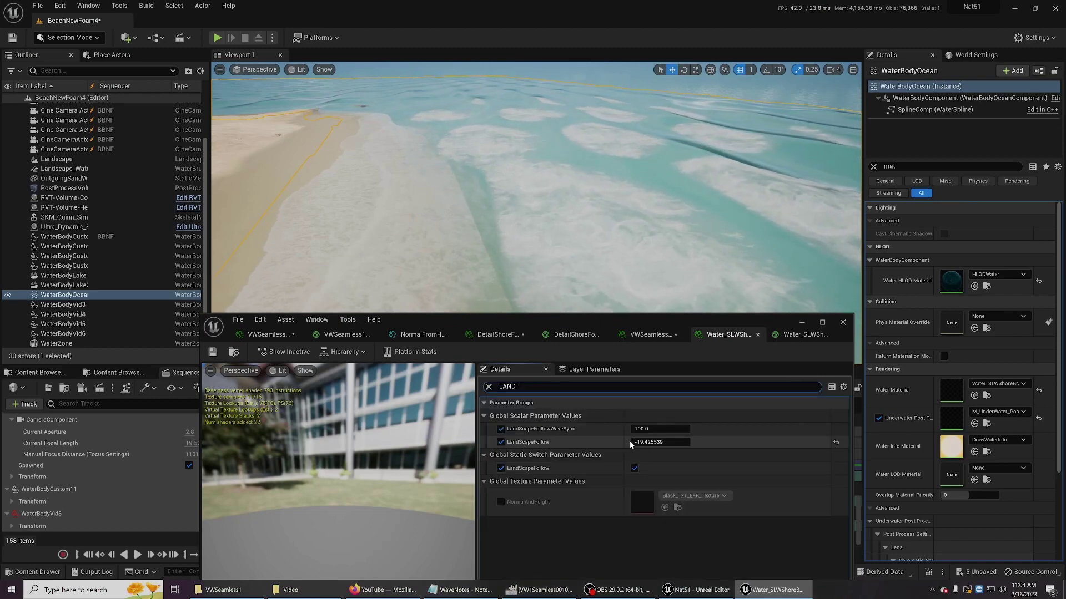
mouse_move(659, 442)
mouse_down()
mouse_move(700, 442)
mouse_move(665, 442)
mouse_up()
mouse_move(655, 249)
right_down()
mouse_move(594, 267)
mouse_move(660, 236)
right_up()
right_drag(622, 308, 649, 297)
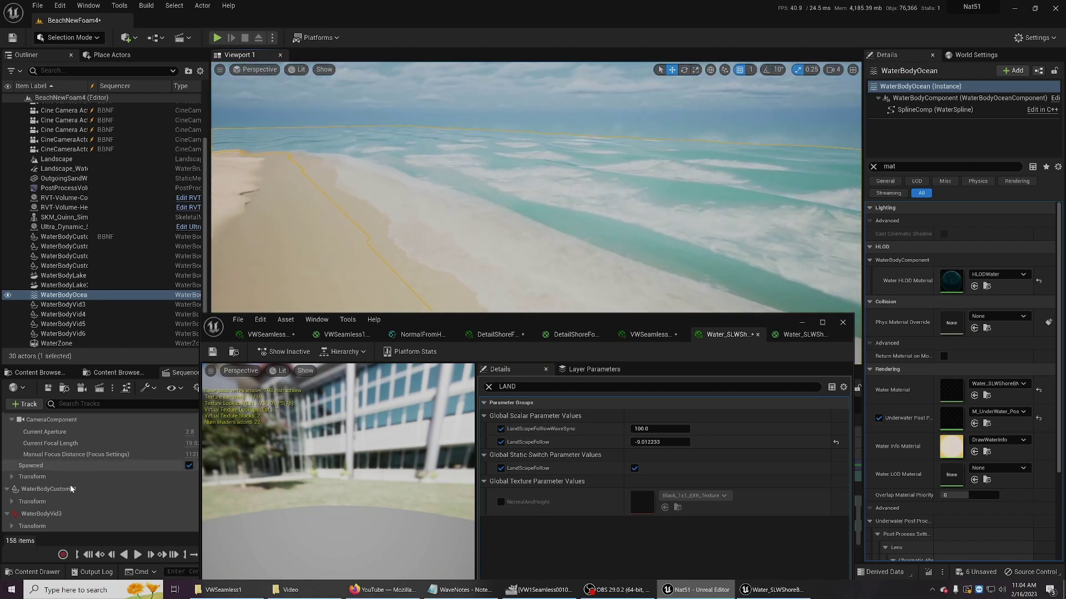
Step: Play the sequence to check WaterBodyCustom11 against the ocean shoreline, minimize the material editor, and pause playback at frame 427
click(138, 554)
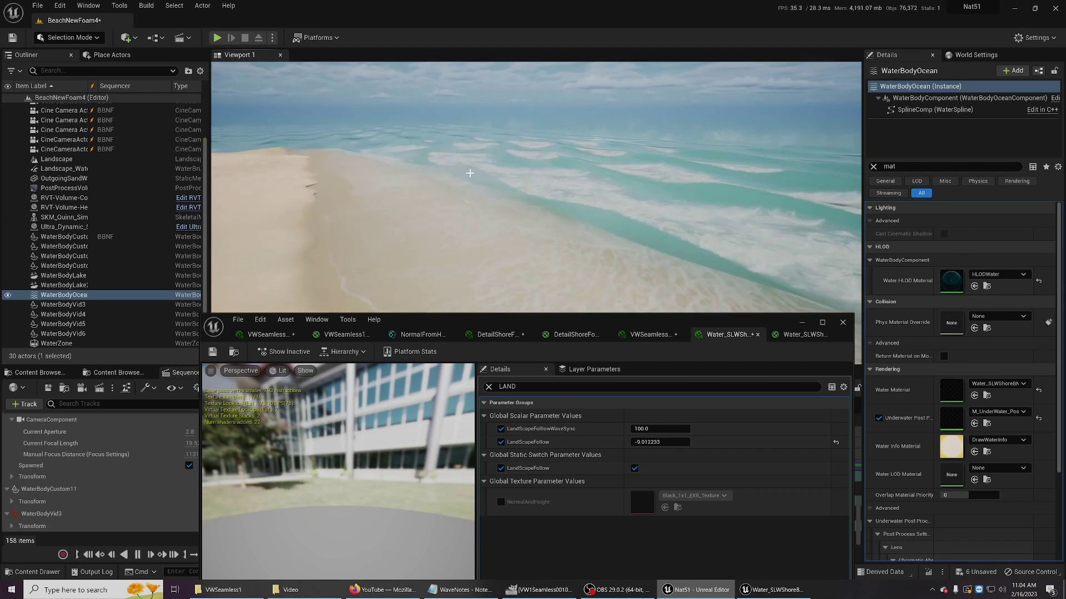
click(470, 173)
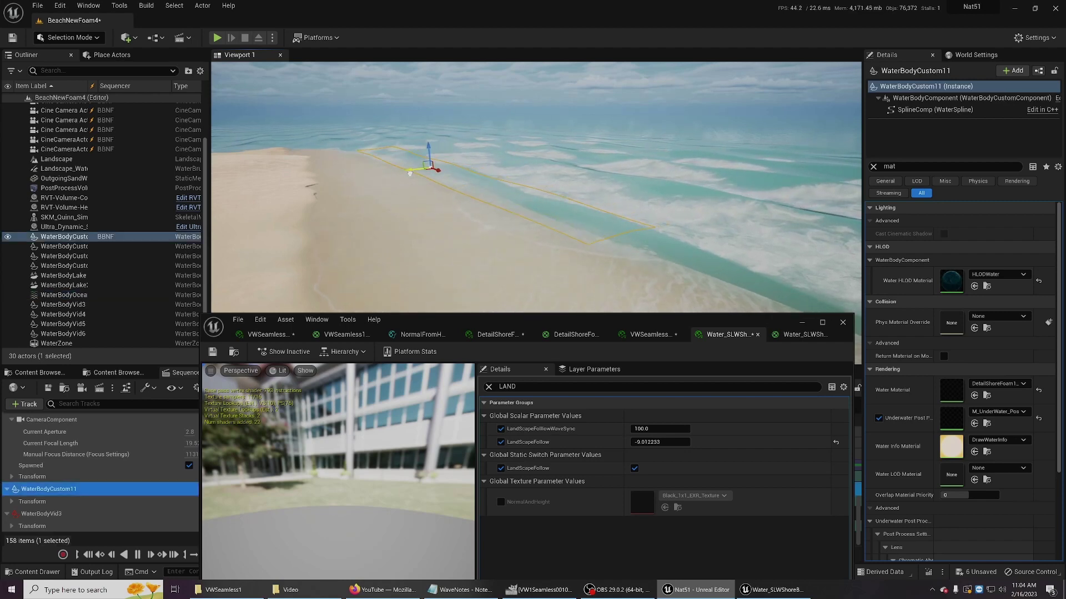
key(Escape)
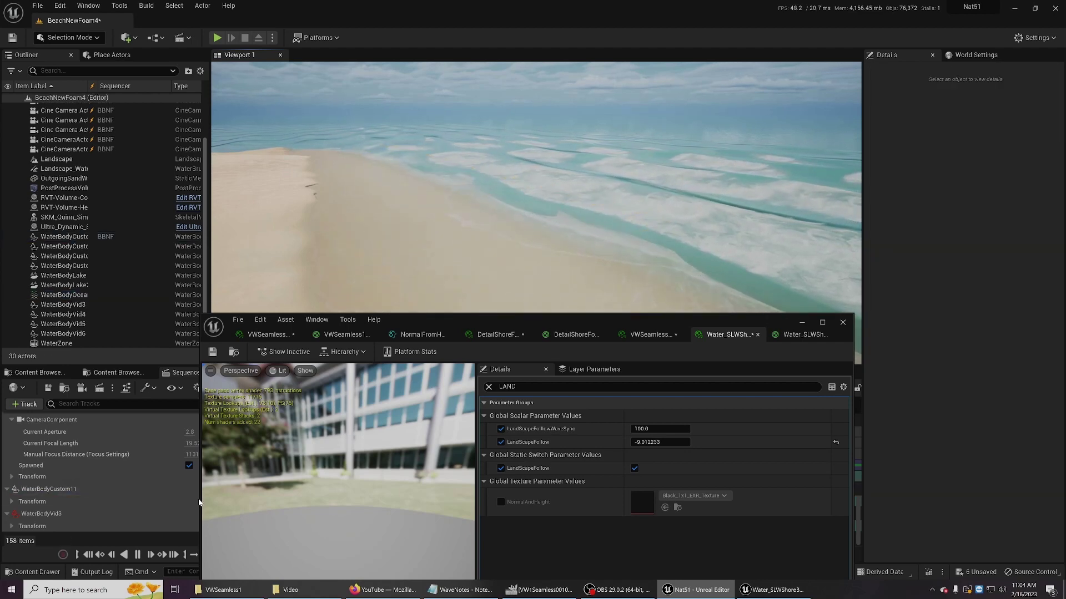
click(802, 323)
click(138, 555)
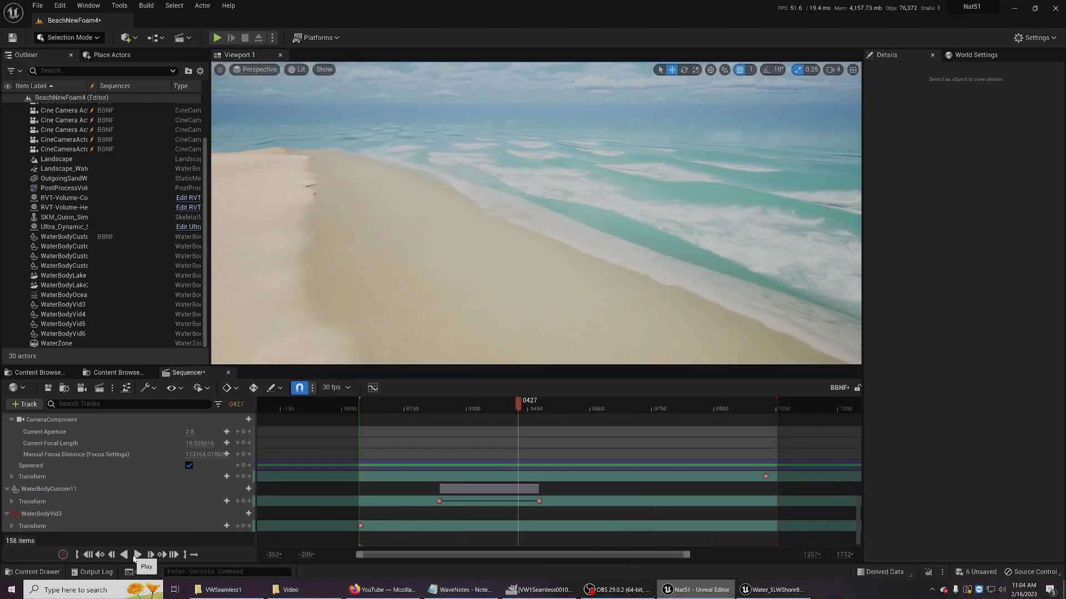
Step: Delete the WaterBodyCustom11 and WaterBodyVid3 tracks from the BBNF sequence
click(120, 489)
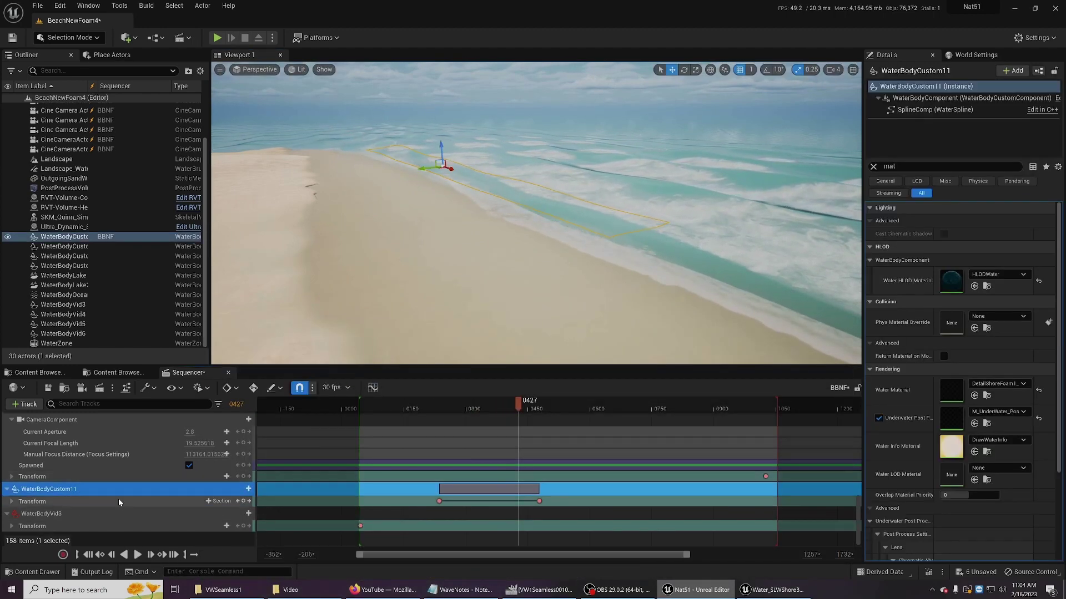
shift+click(69, 515)
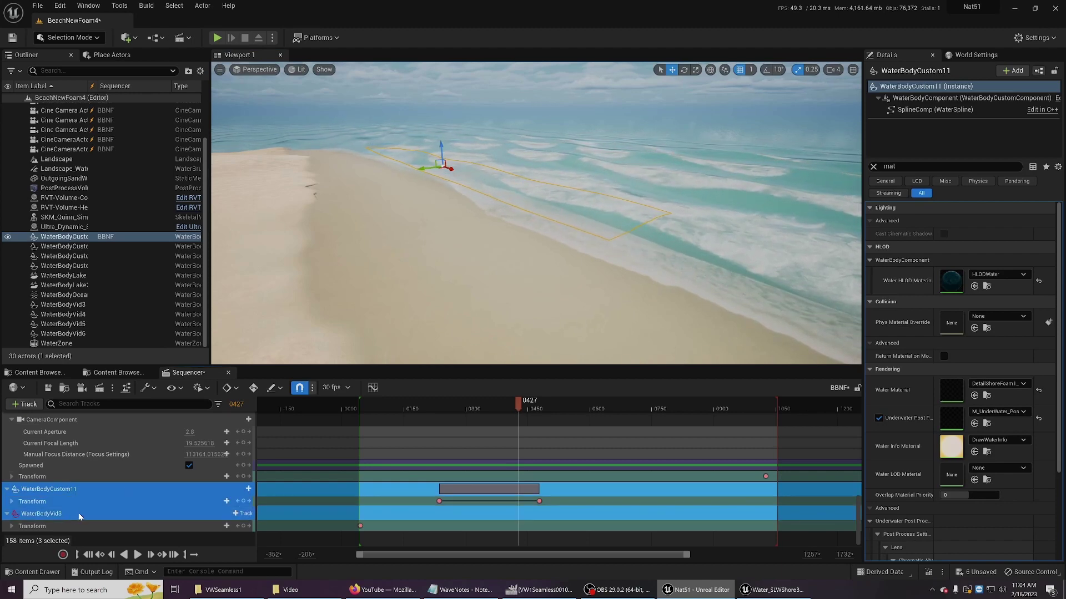
key(Delete)
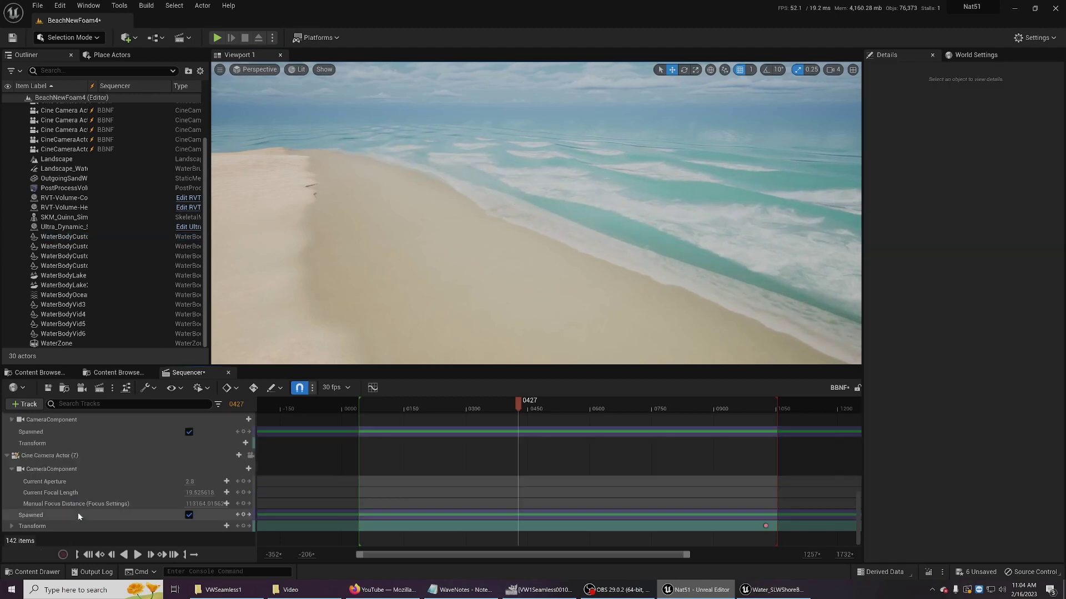
Step: Move WaterBodyCustom11 a short distance sideways toward the sand
right_drag(491, 278, 479, 256)
right_drag(536, 222, 536, 222)
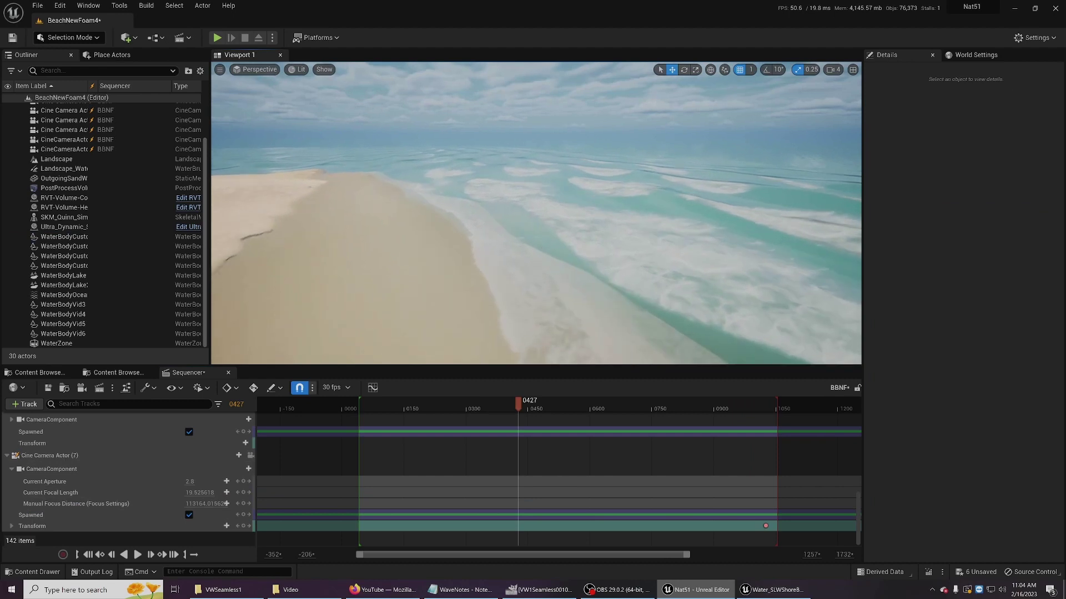
click(510, 221)
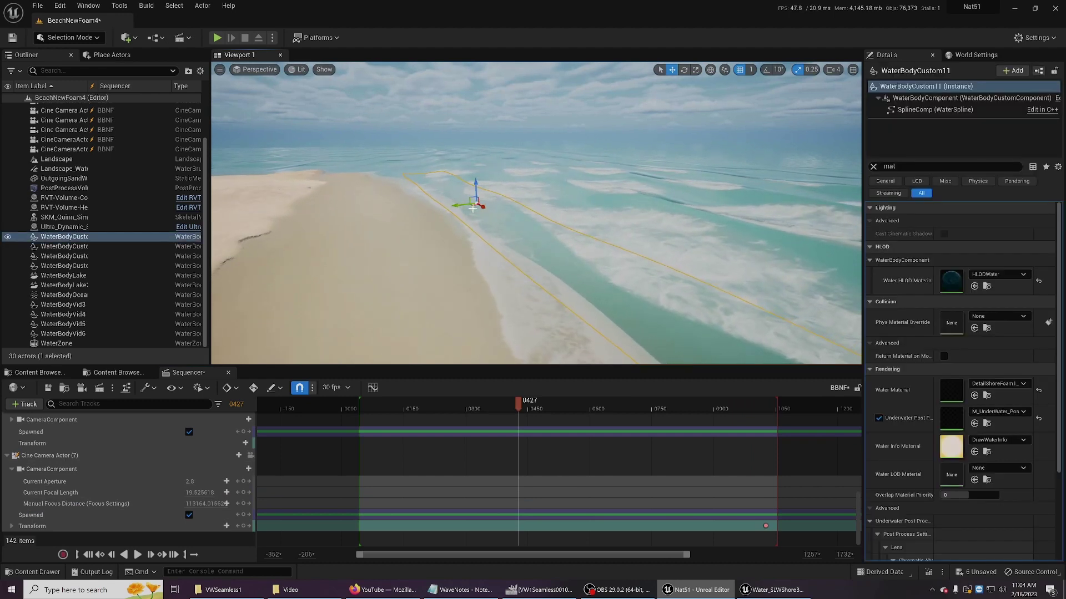
drag(455, 213, 433, 216)
Step: Play the sequence to check how WaterBodyCustom11 meets the shoreline, with the water body deselected, and pause at frame 837
key(space)
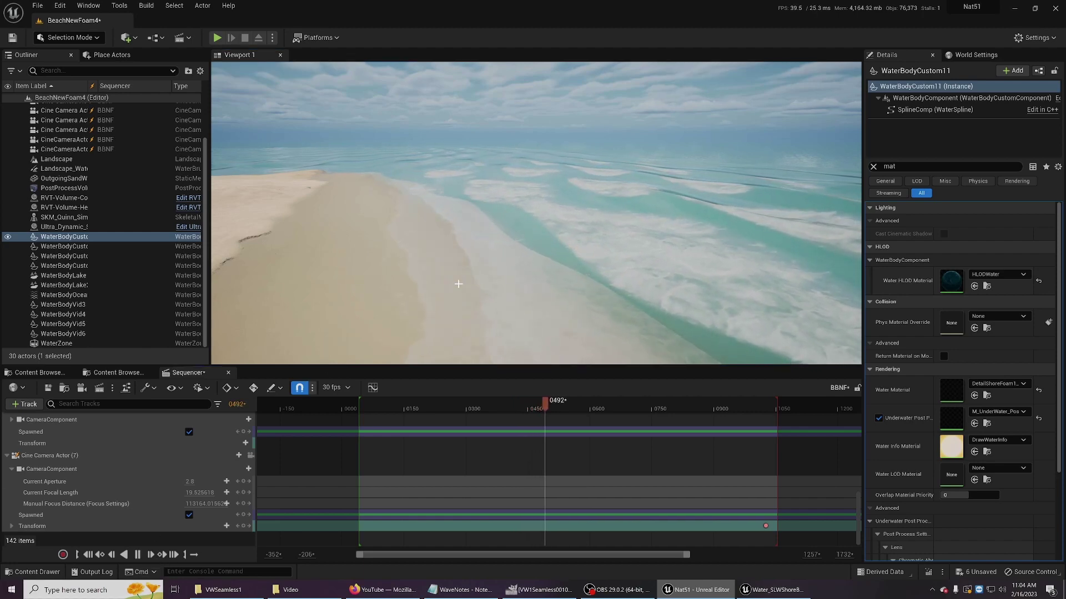
key(space)
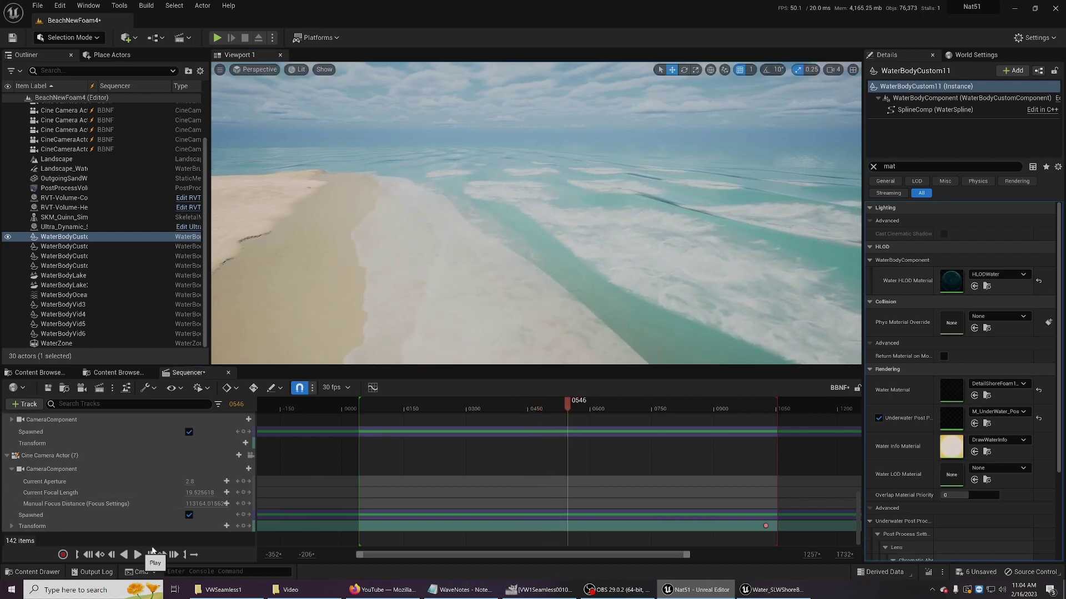
click(465, 205)
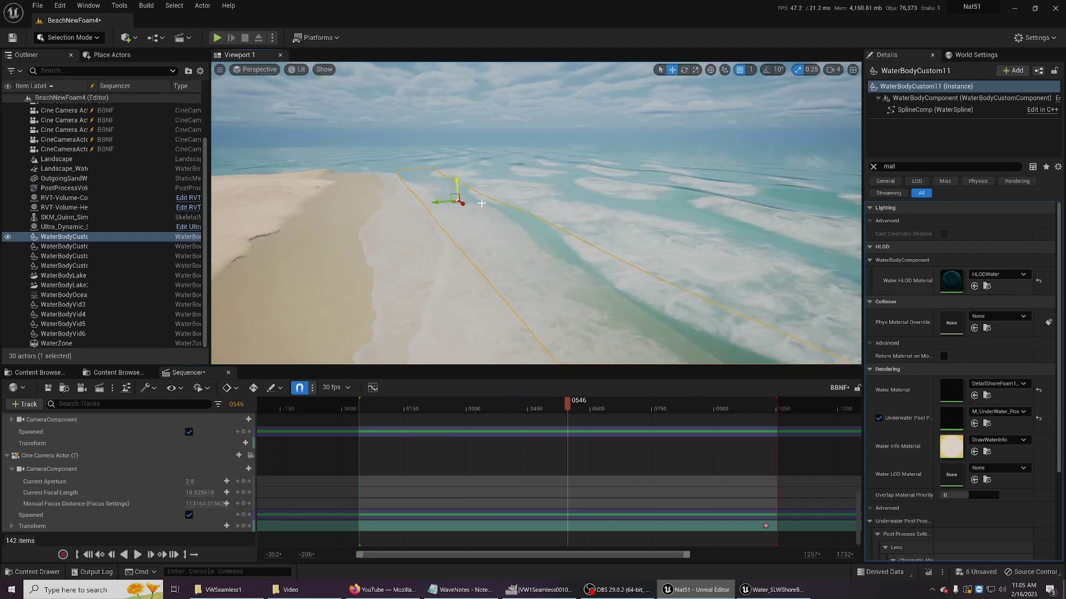
click(138, 554)
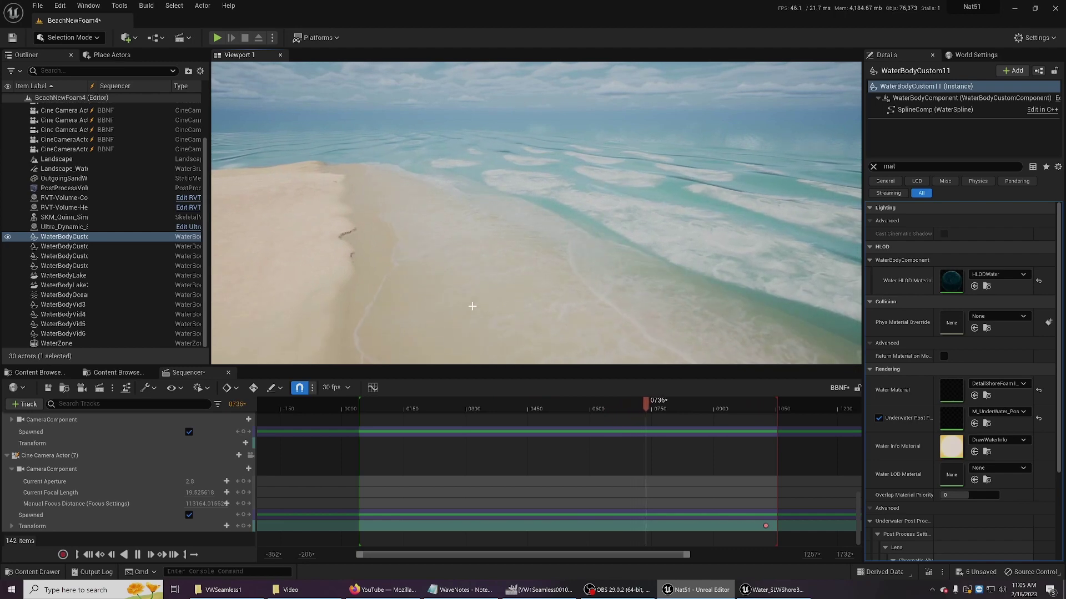
key(Escape)
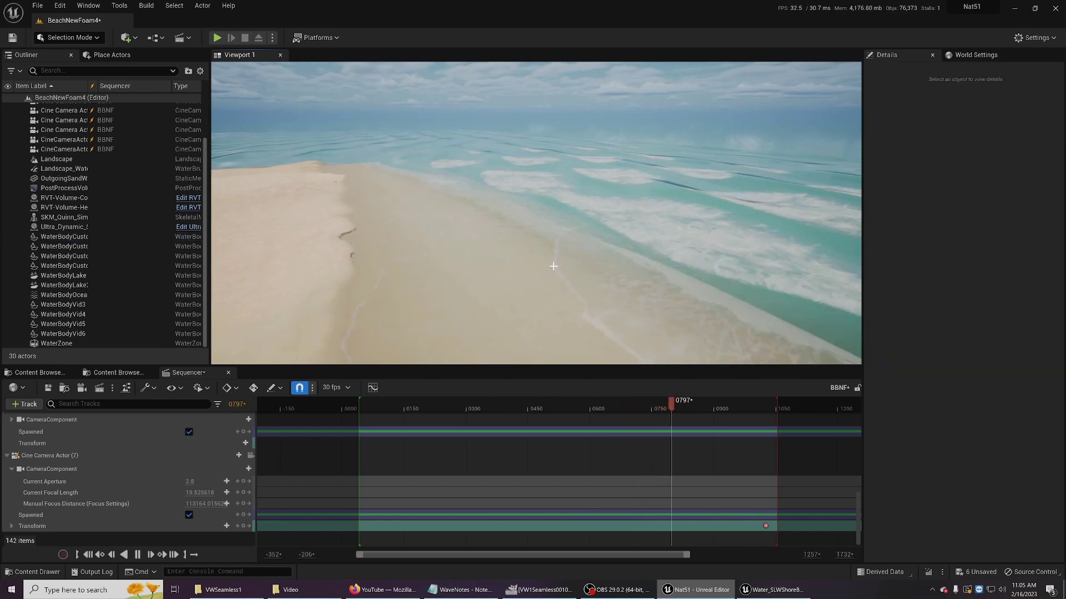
key(space)
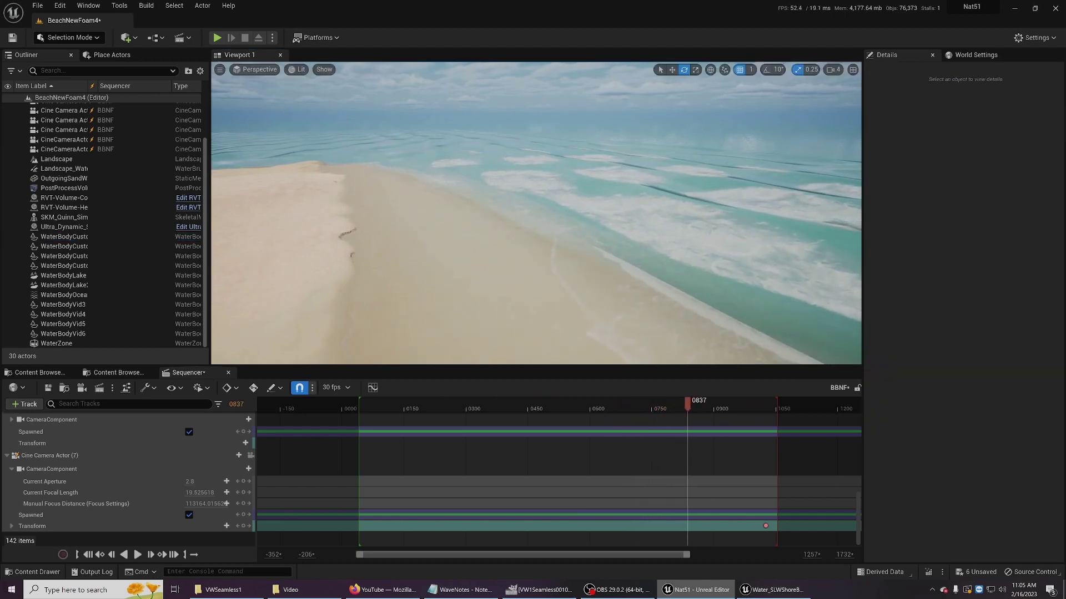
Step: Adjust the scalar LandScapeFollow in the Water_SLWShoreBNF material instance to about -20.73 while watching the shoreline
click(600, 234)
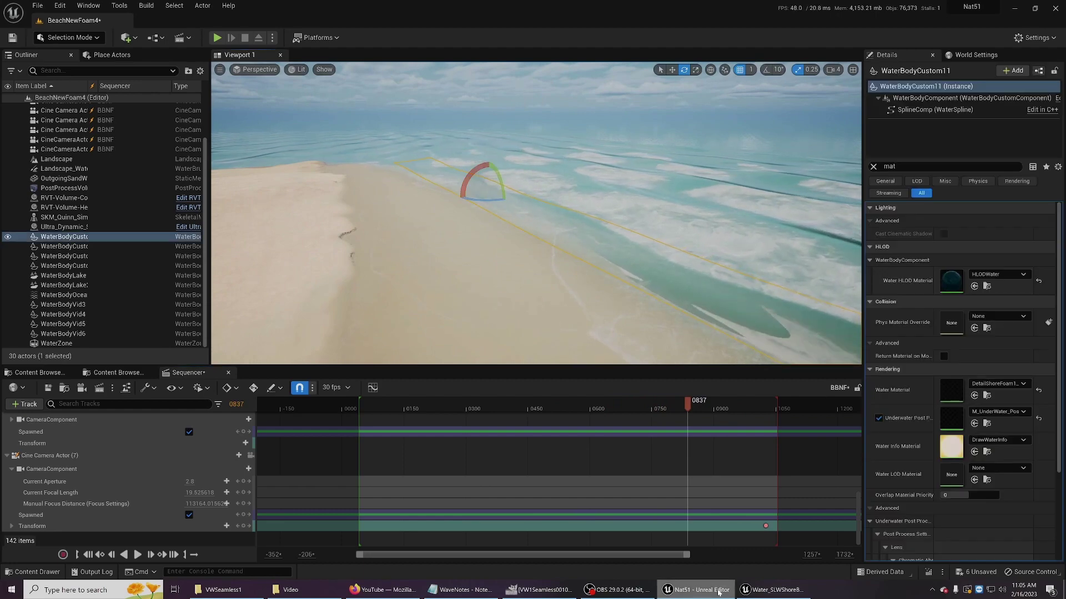
click(774, 589)
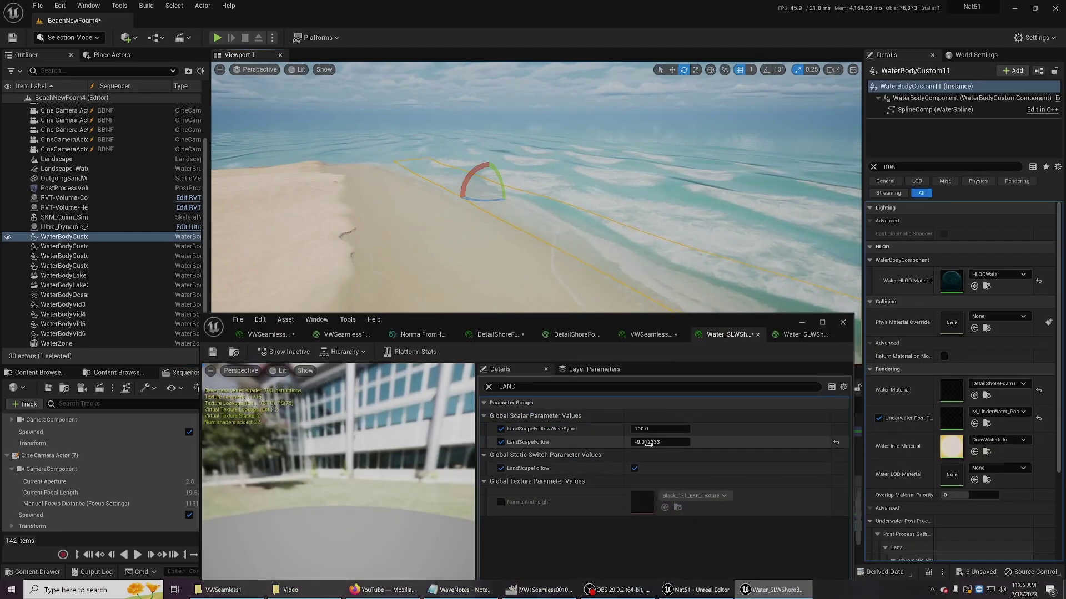
drag(659, 442, 639, 442)
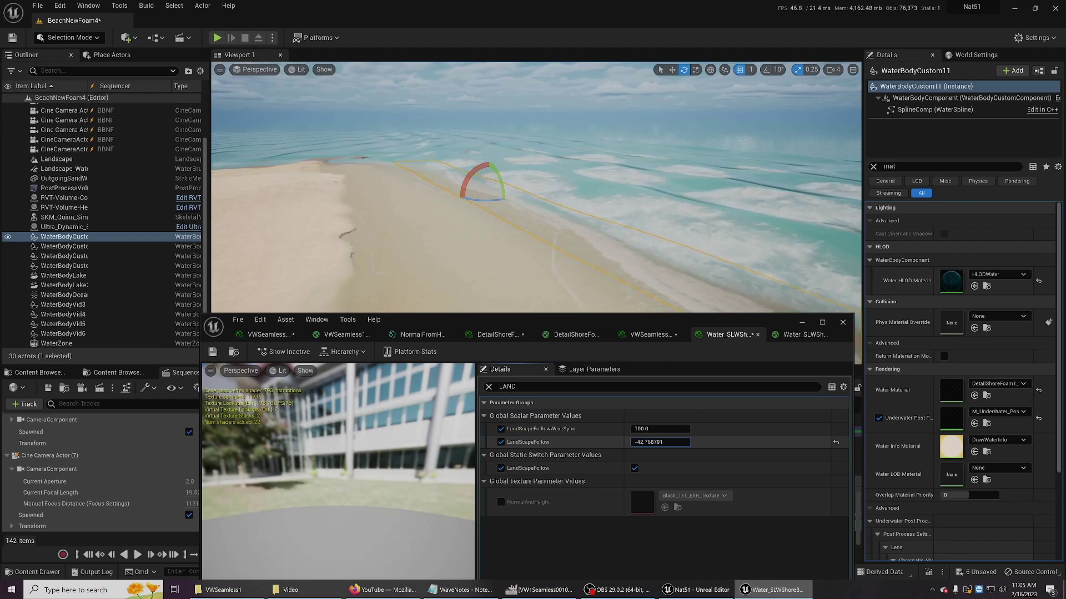
right_drag(650, 299, 649, 316)
key(d)
drag(659, 442, 677, 442)
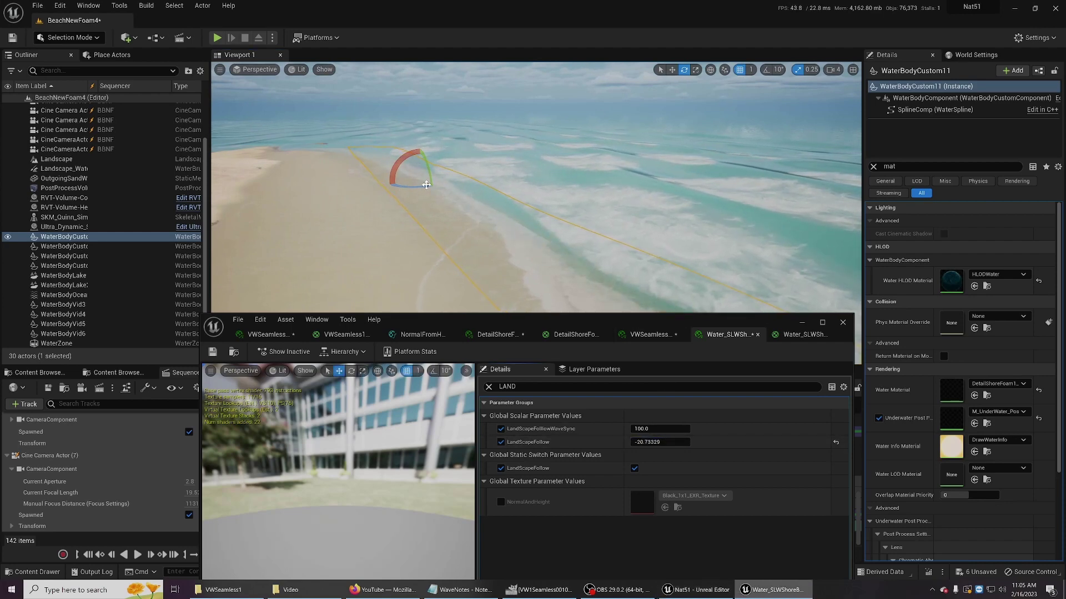
Step: Move WaterBodyCustom11 slightly seaward to line it up with the ocean shoreline
click(96, 237)
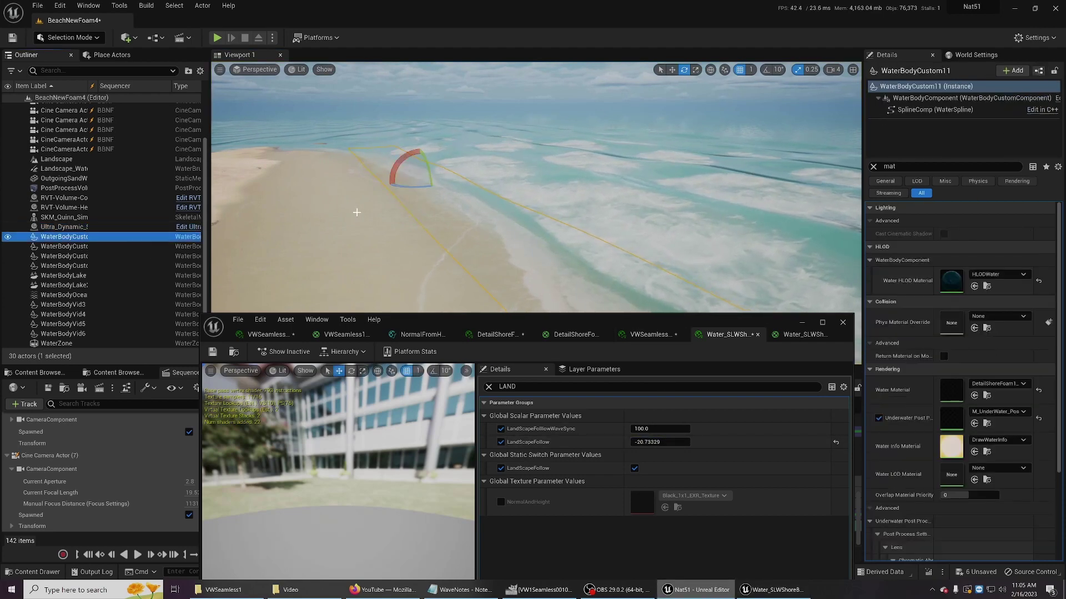
key(w)
drag(406, 184, 417, 183)
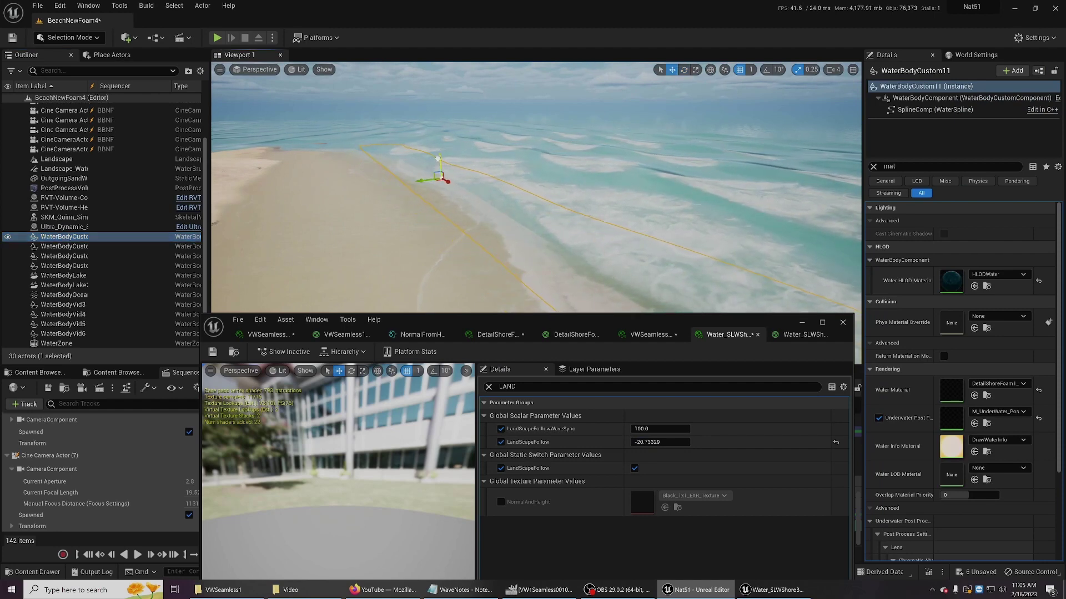
right_drag(522, 236, 491, 233)
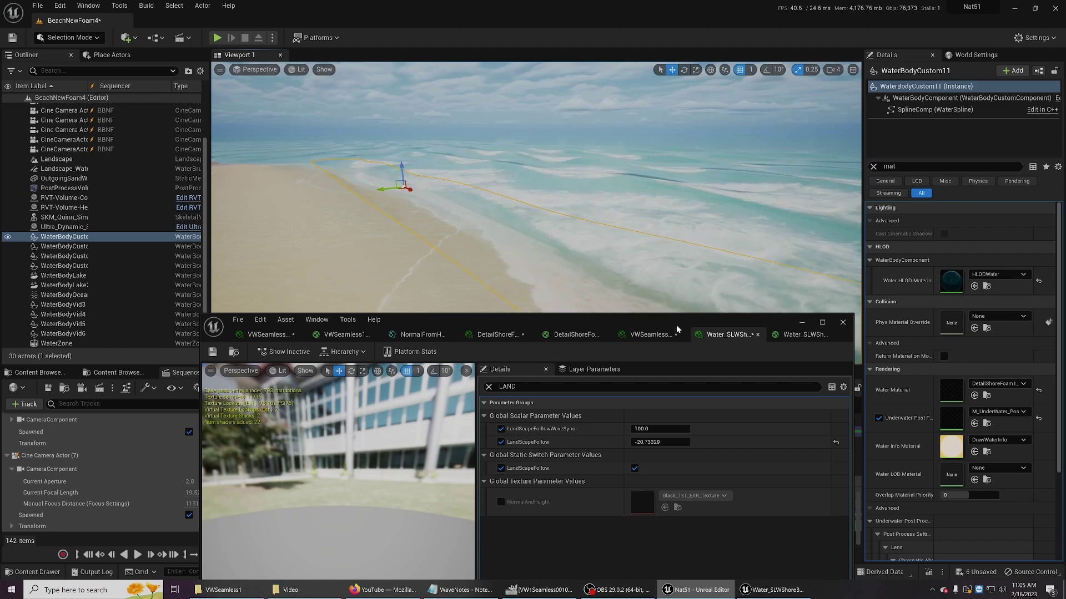
Step: In WaterBodyCustom11's DetailShoreFoam1 water material instance, set DepthFade to about 307.82 and Opacity to about 0.47, then minimize the material editor
double_click(951, 390)
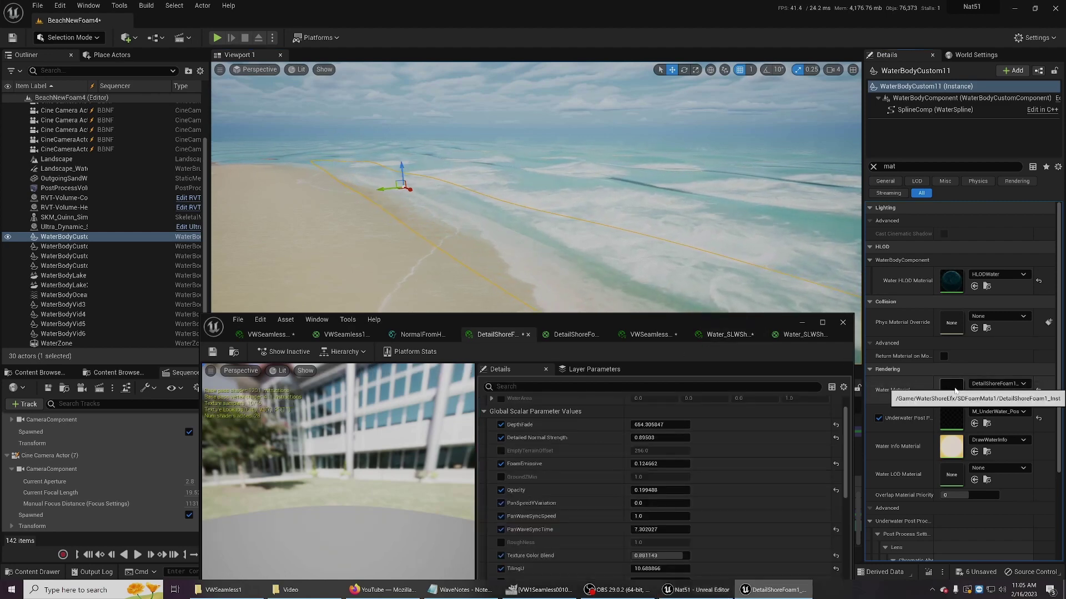
click(657, 425)
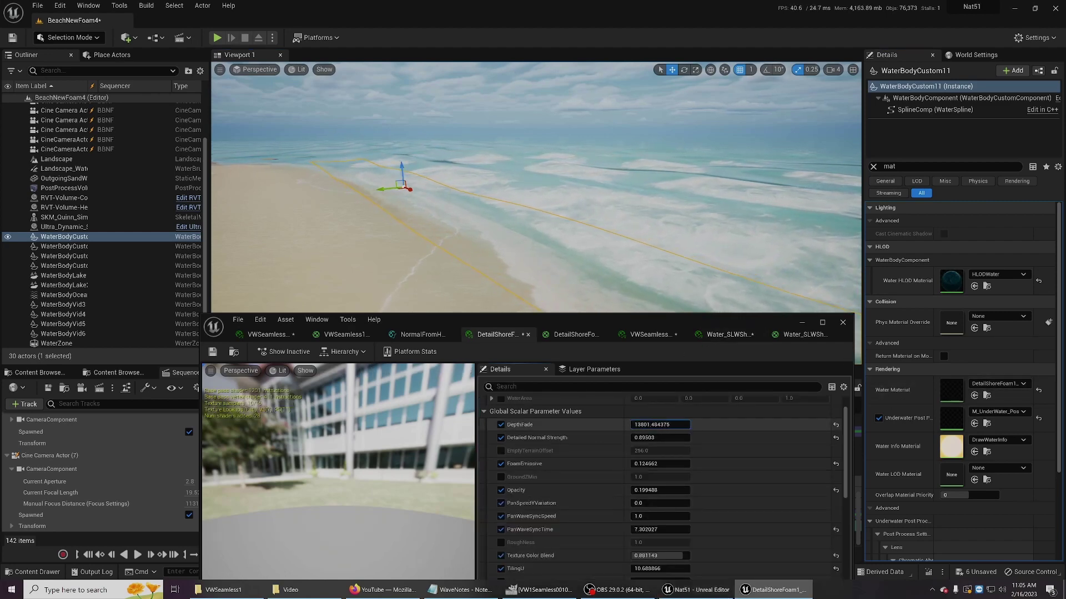
mouse_move(659, 424)
mouse_down()
mouse_move(632, 425)
mouse_move(655, 424)
mouse_up()
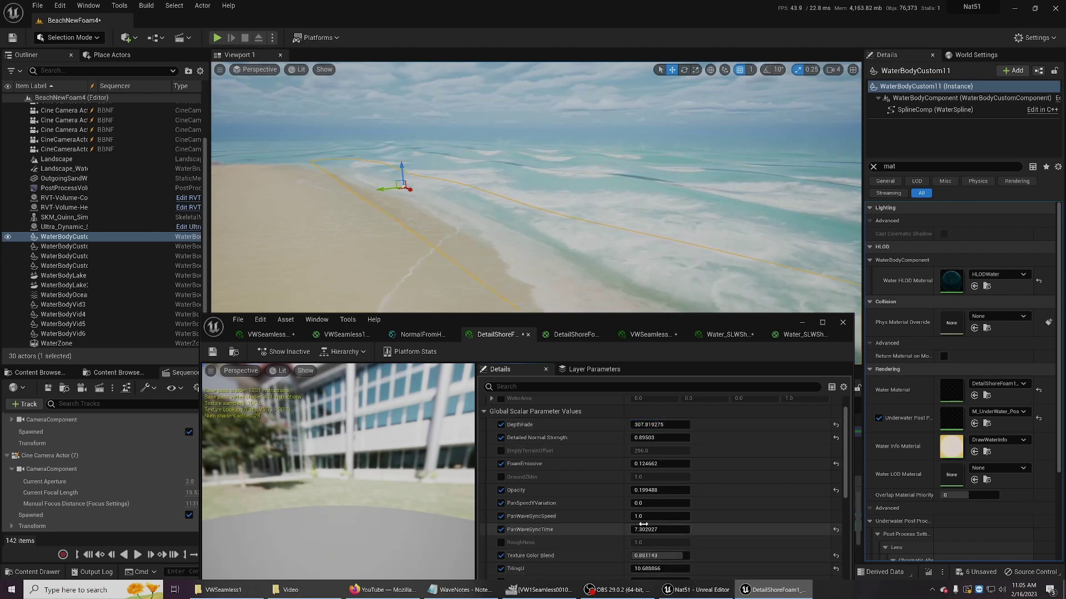
drag(653, 490, 649, 490)
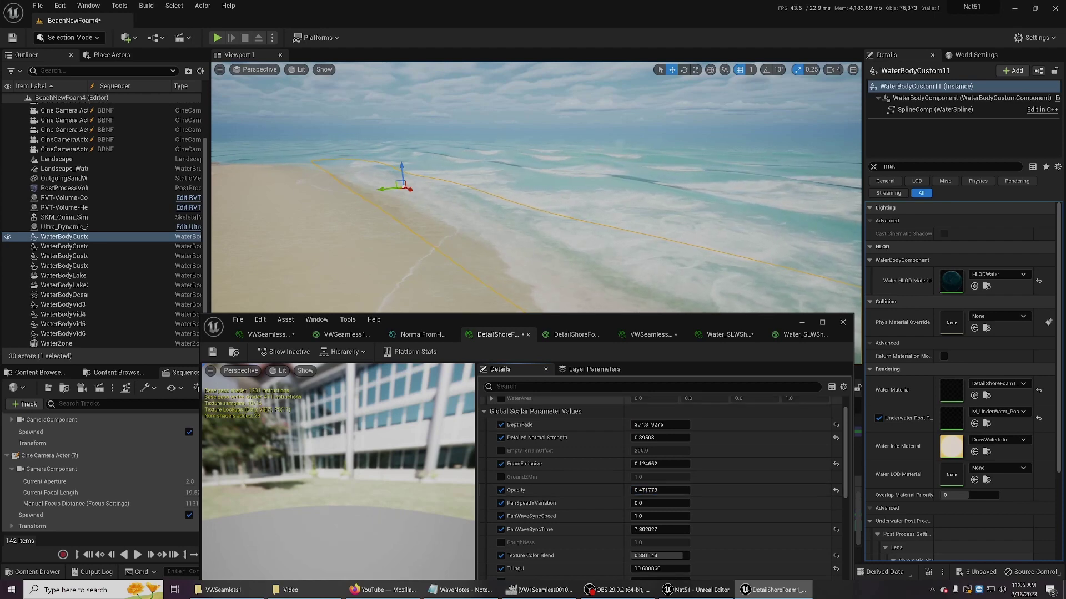
click(800, 323)
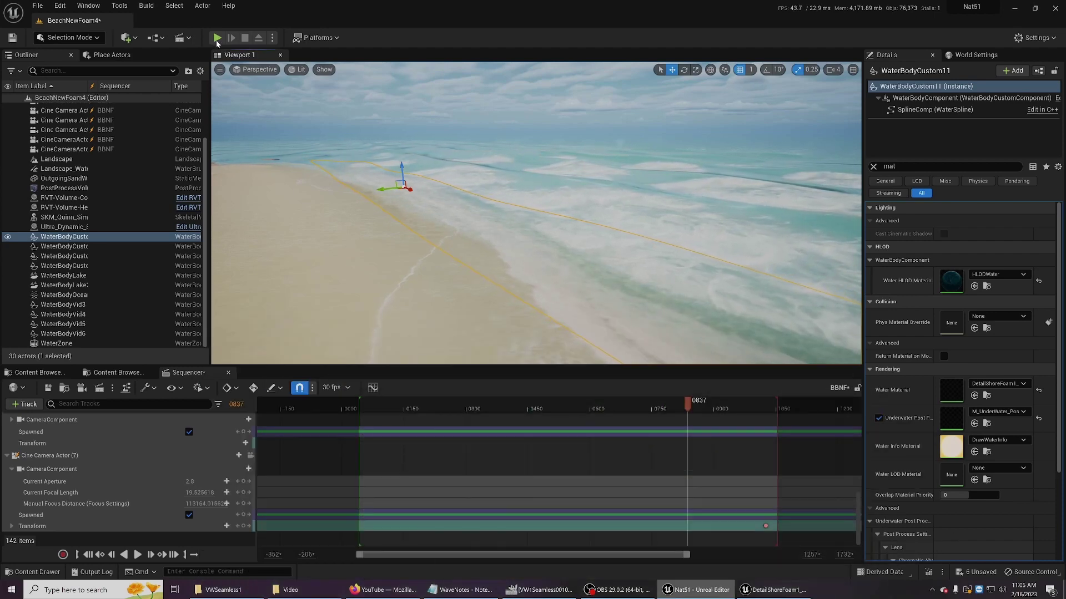
Step: Run the level and play the BBNF sequence from its start to review the waves and shore foam, then end the play session
click(217, 37)
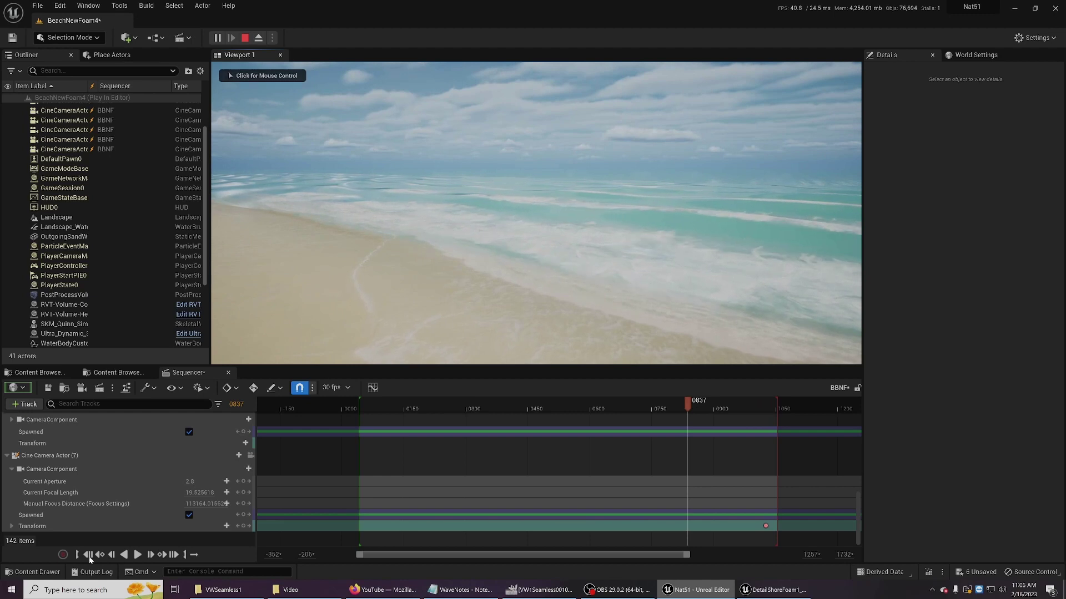
click(88, 554)
click(138, 554)
click(239, 352)
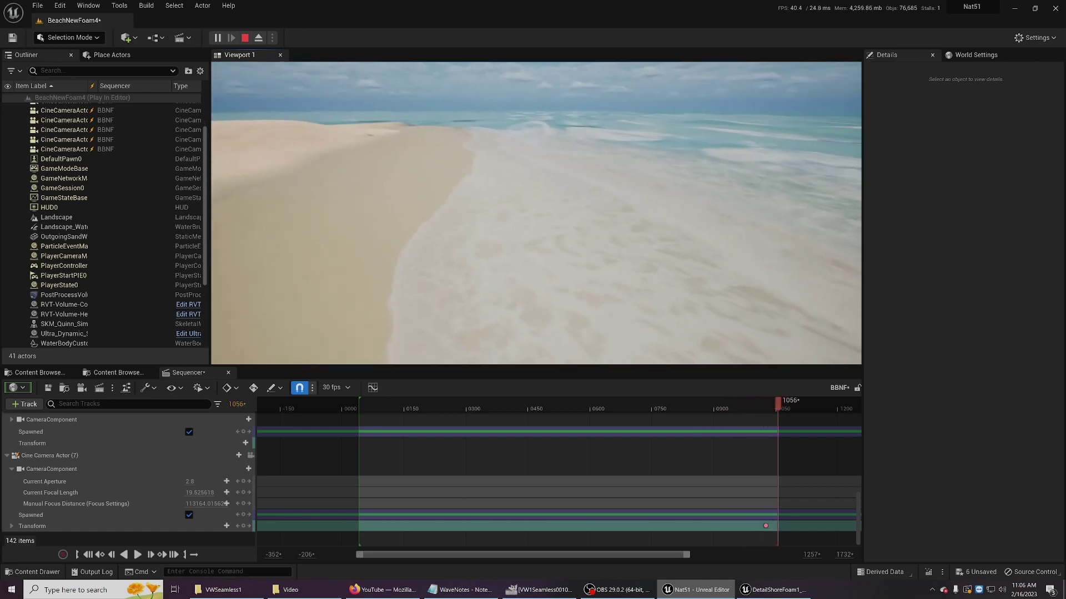
key(Escape)
right_drag(315, 356, 466, 336)
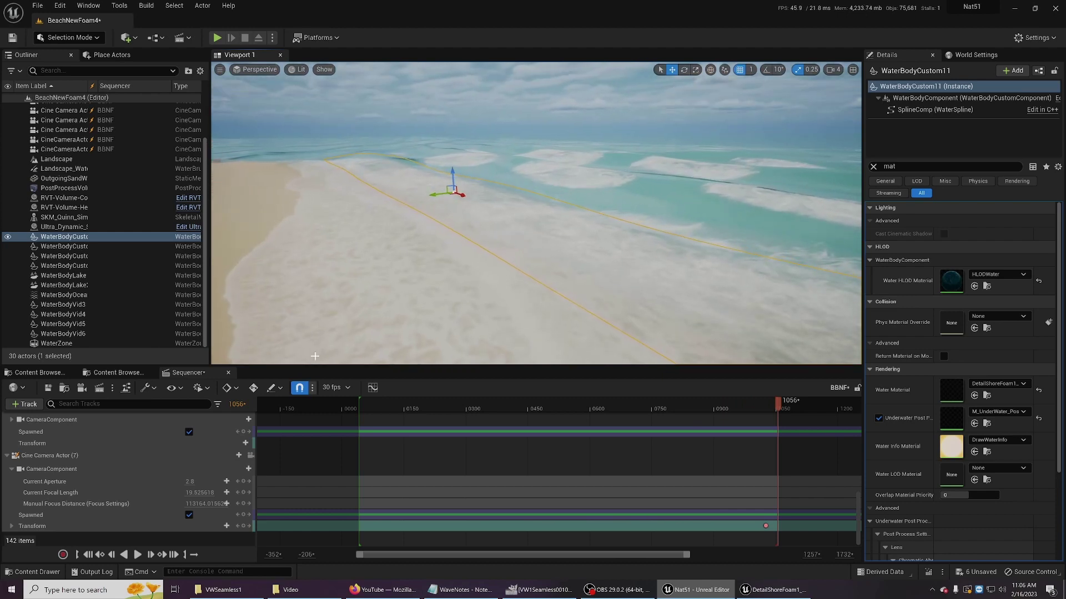